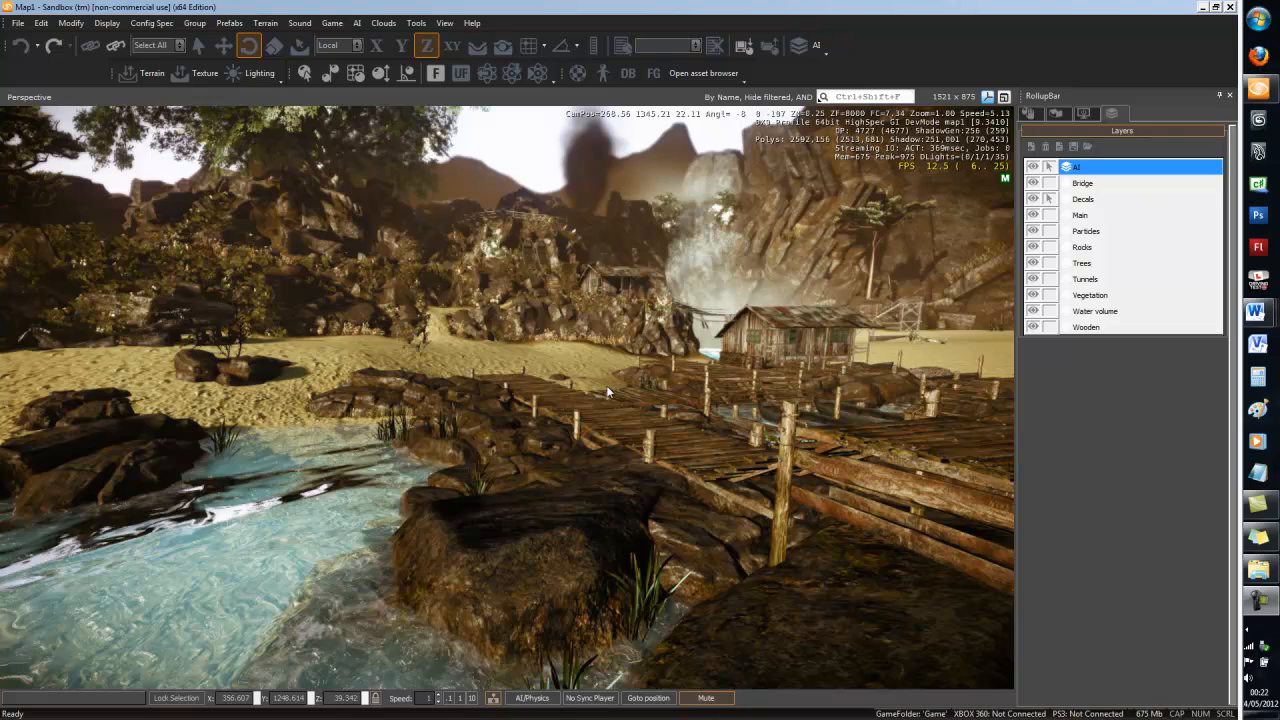
# Hide all object layers at once so only the bare terrain and water are shown.
pyautogui.moveTo(592, 384); pyautogui.dragTo(593, 395, button='right')
pyautogui.press('w')
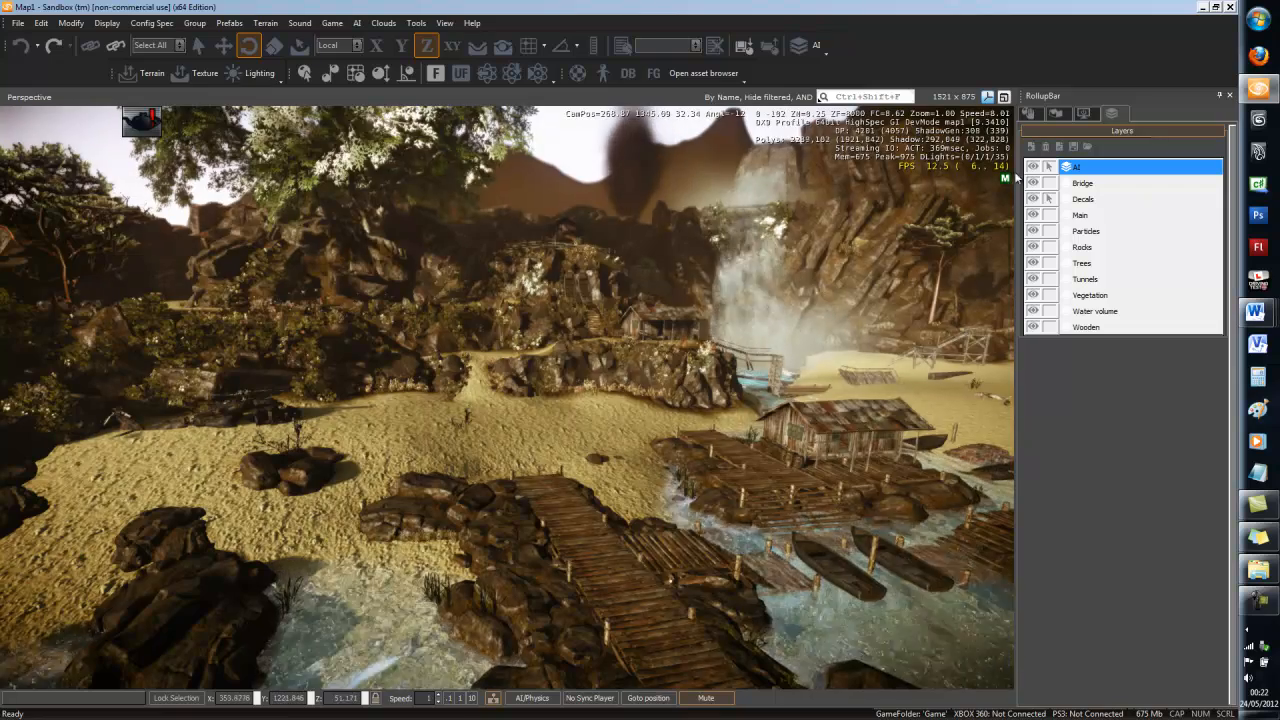
pyautogui.keyDown('ctrl'); pyautogui.click(1033, 169); pyautogui.keyUp('ctrl')
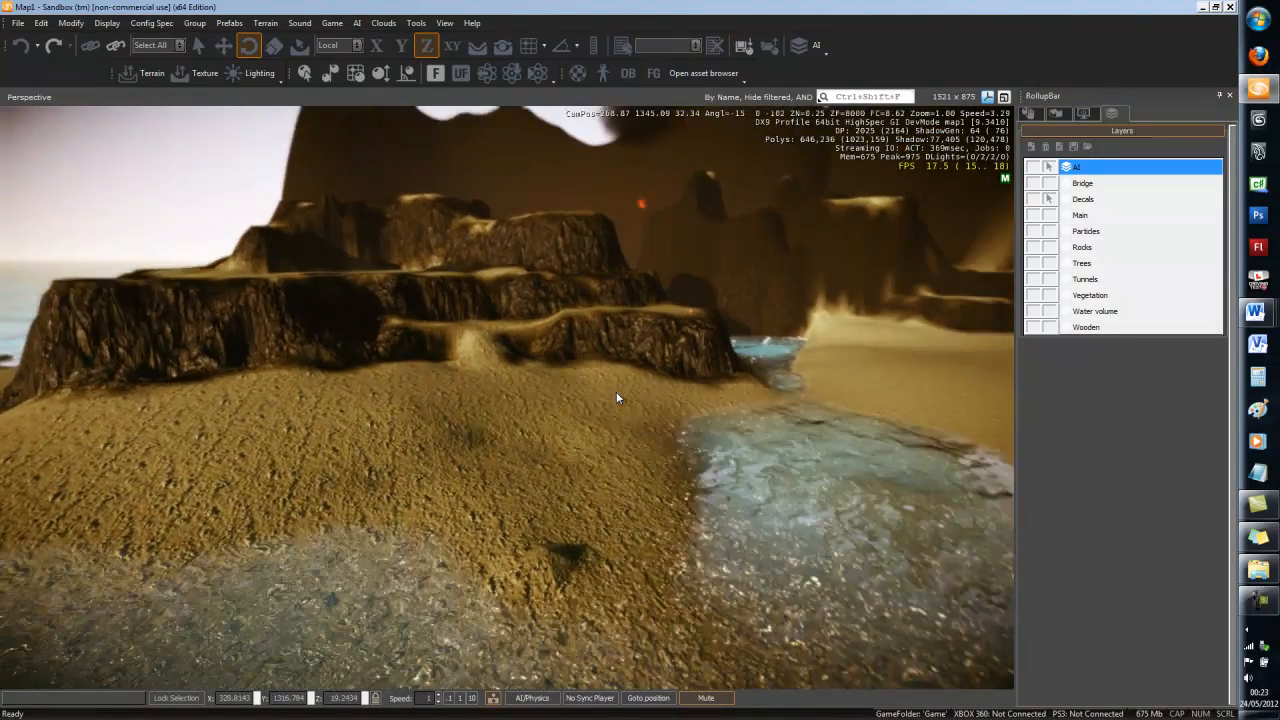
# Open the terrain texture layers and add a new layer at the end of the list.
pyautogui.moveTo(616, 393); pyautogui.dragTo(615, 393, button='right')
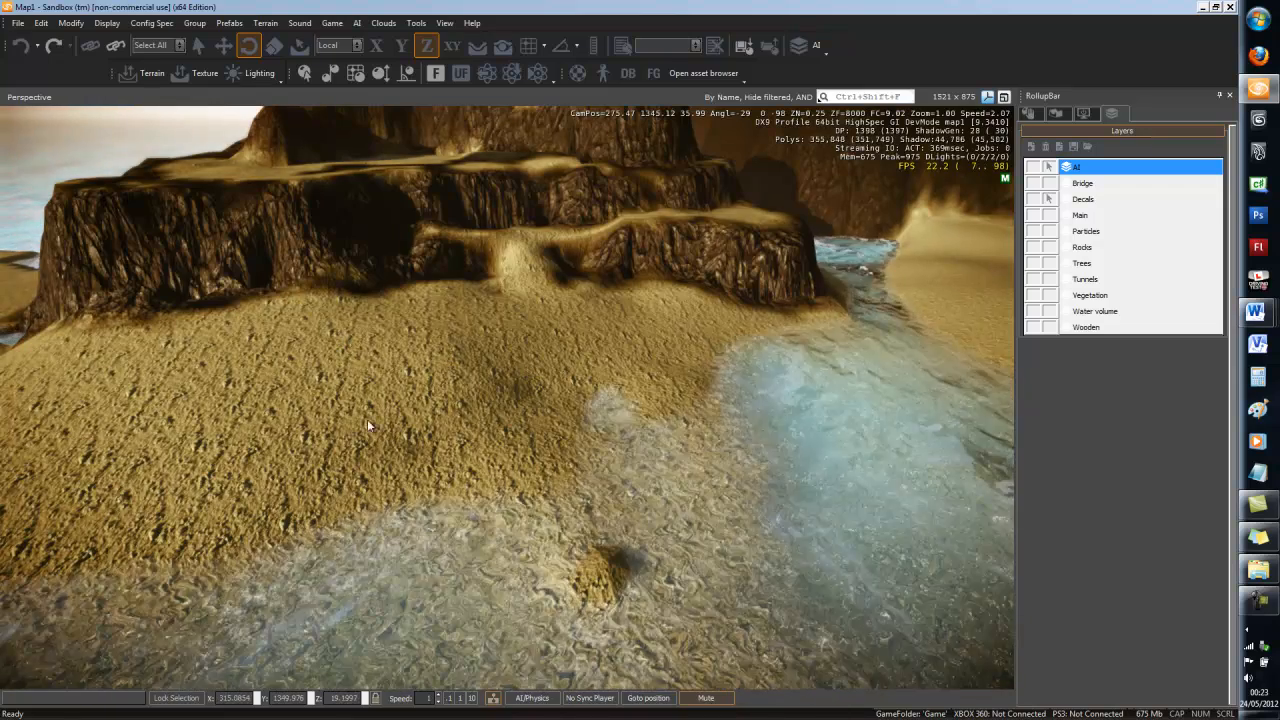
pyautogui.moveTo(368, 396); pyautogui.dragTo(371, 395, button='right')
pyautogui.moveTo(202, 273)
pyautogui.mouseDown(button='right')
pyautogui.moveTo(169, 281)
pyautogui.moveTo(167, 268)
pyautogui.moveTo(179, 278)
pyautogui.mouseUp(button='right')
pyautogui.moveTo(680, 475); pyautogui.dragTo(425, 518, button='right')
pyautogui.press('s')
pyautogui.press('w')
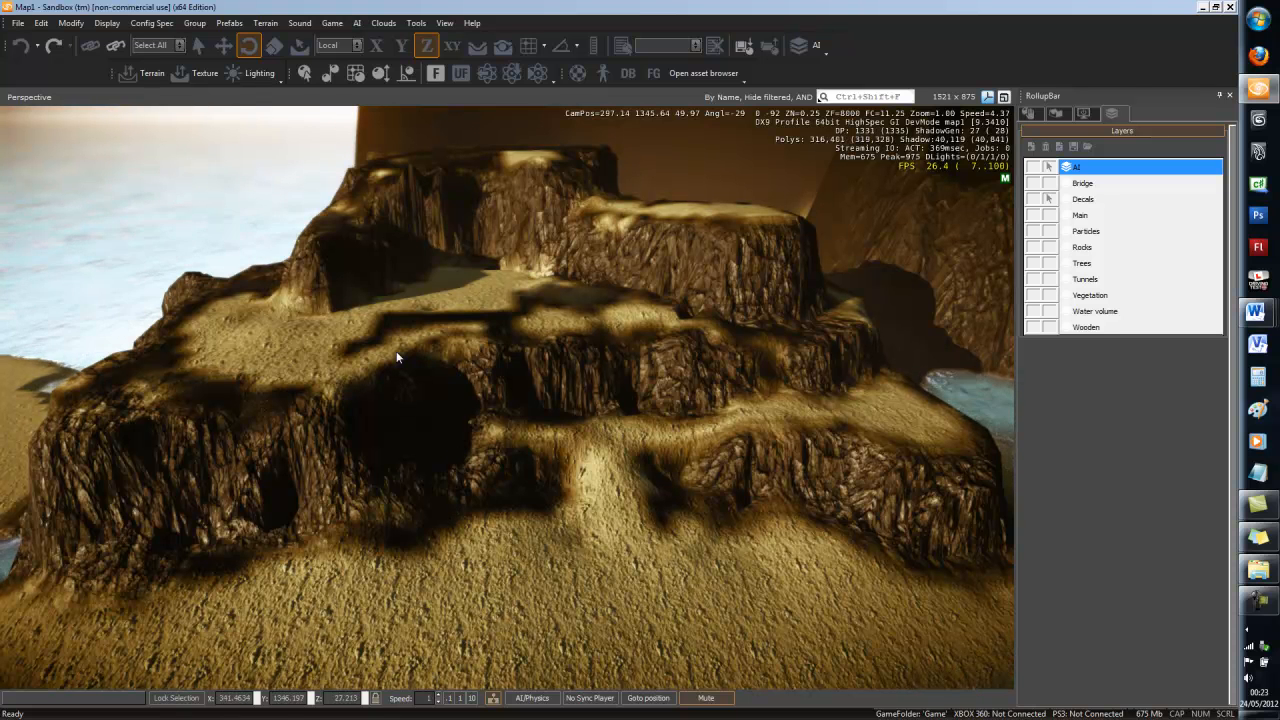
pyautogui.click(205, 78)
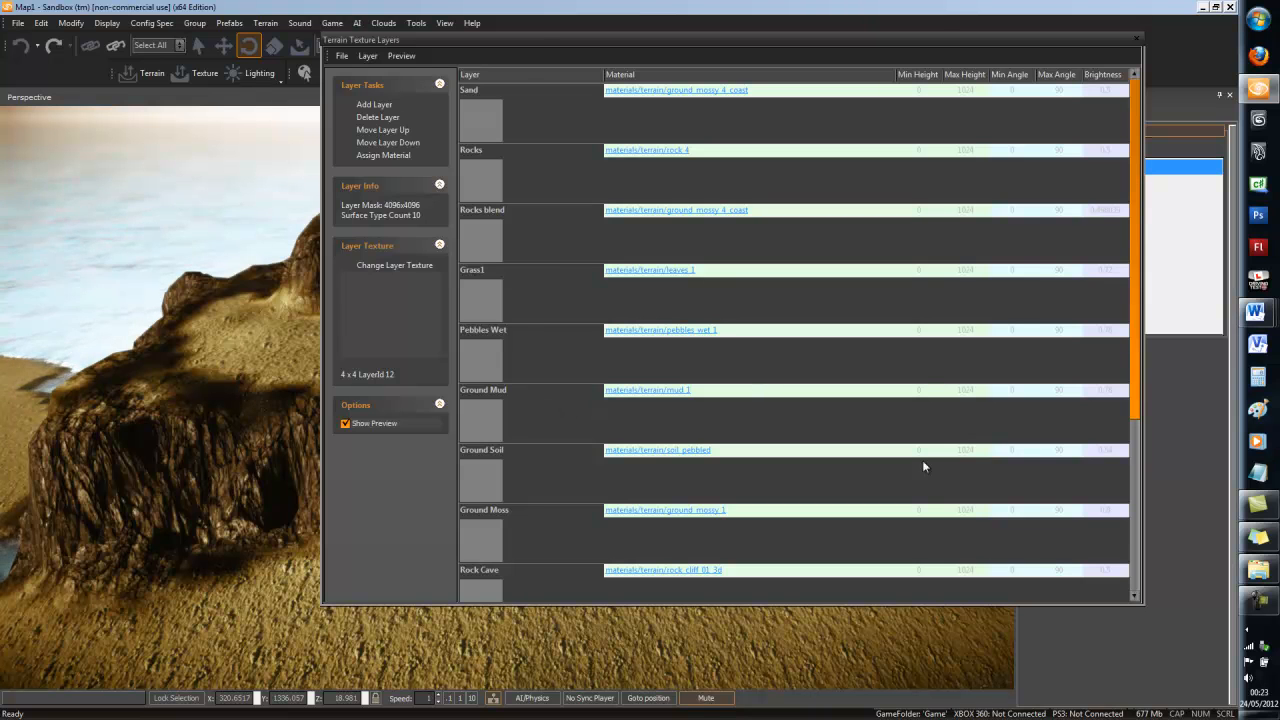
pyautogui.moveTo(1142, 393); pyautogui.dragTo(1105, 556)
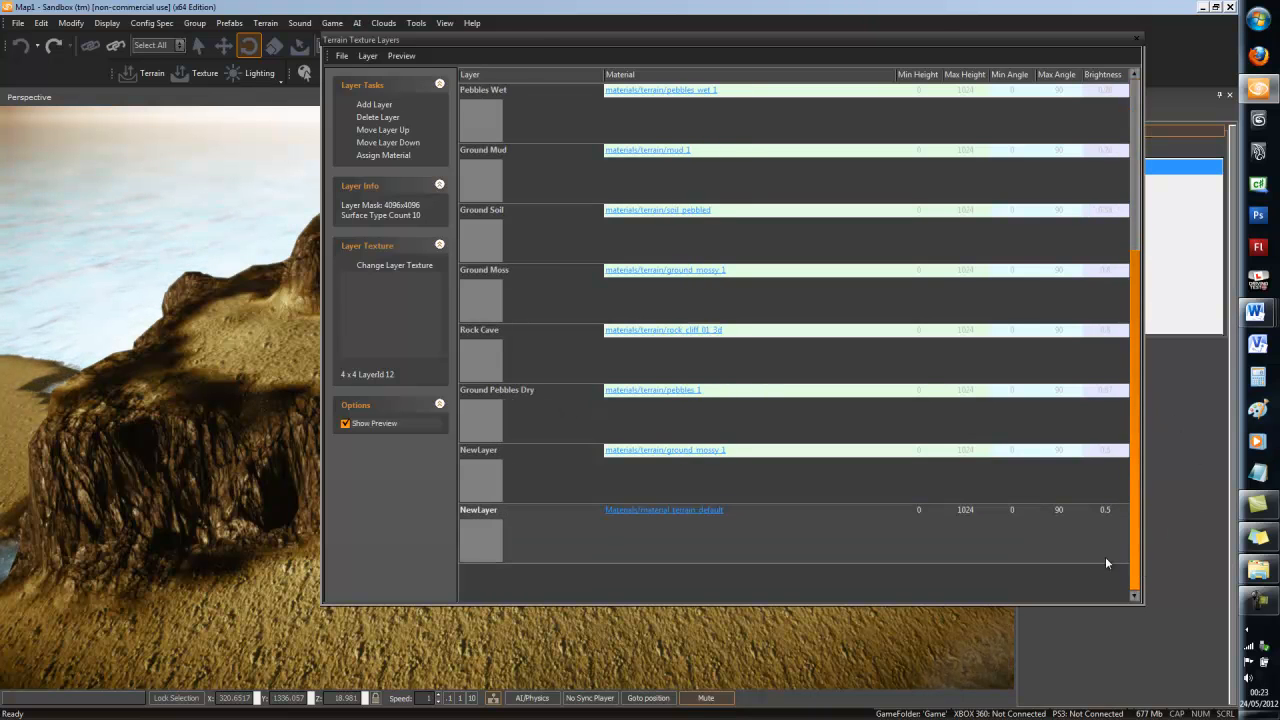
# Rename the new layer that uses the default terrain material to Grass2.
pyautogui.click(662, 510)
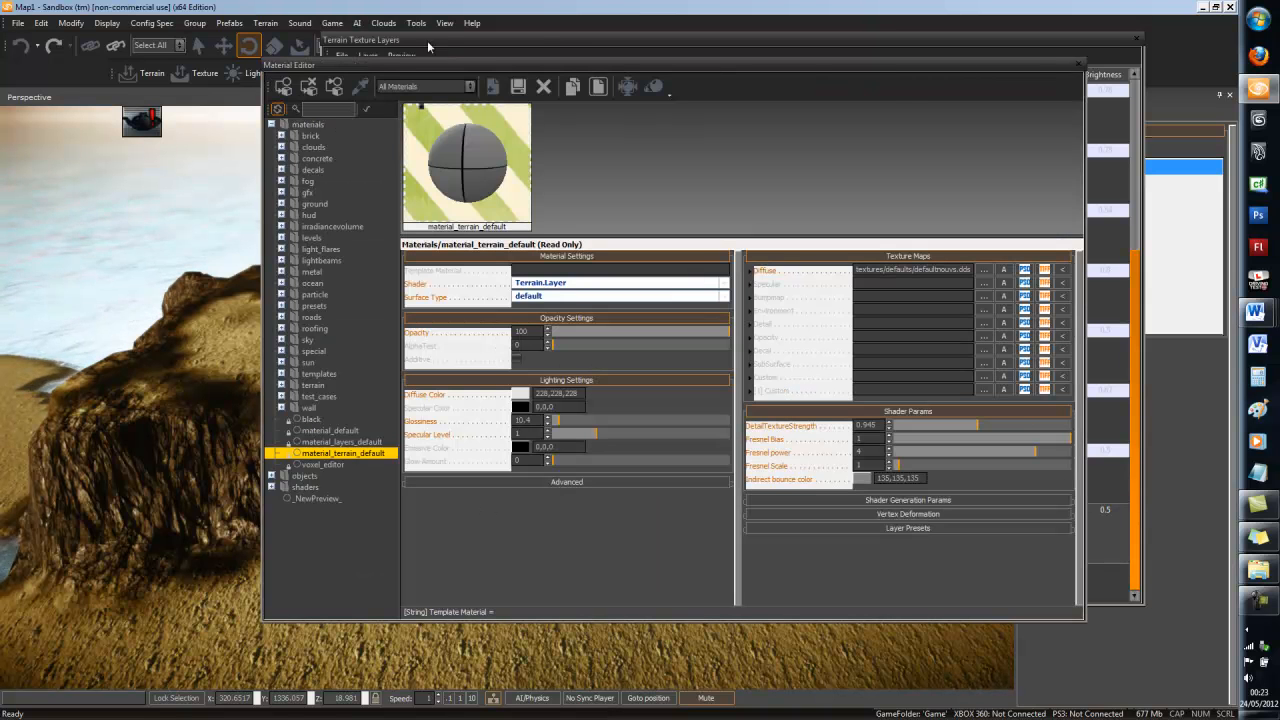
pyautogui.click(1078, 66)
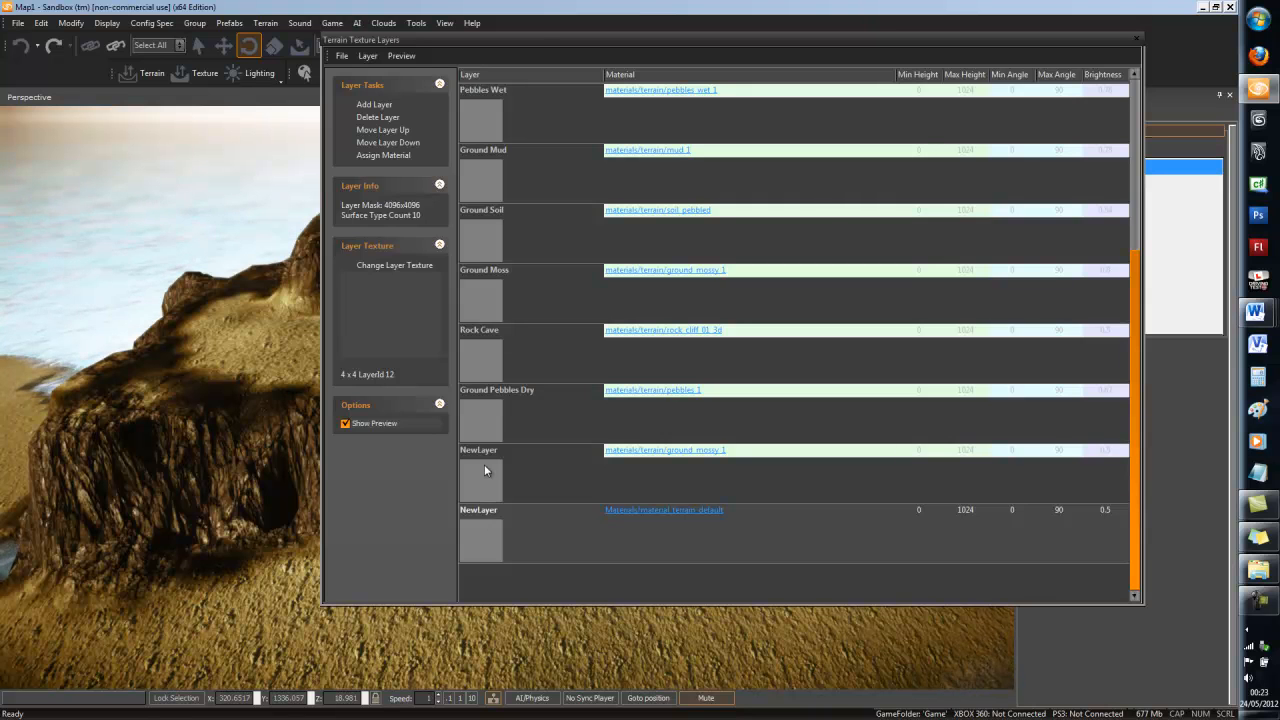
pyautogui.doubleClick(493, 510)
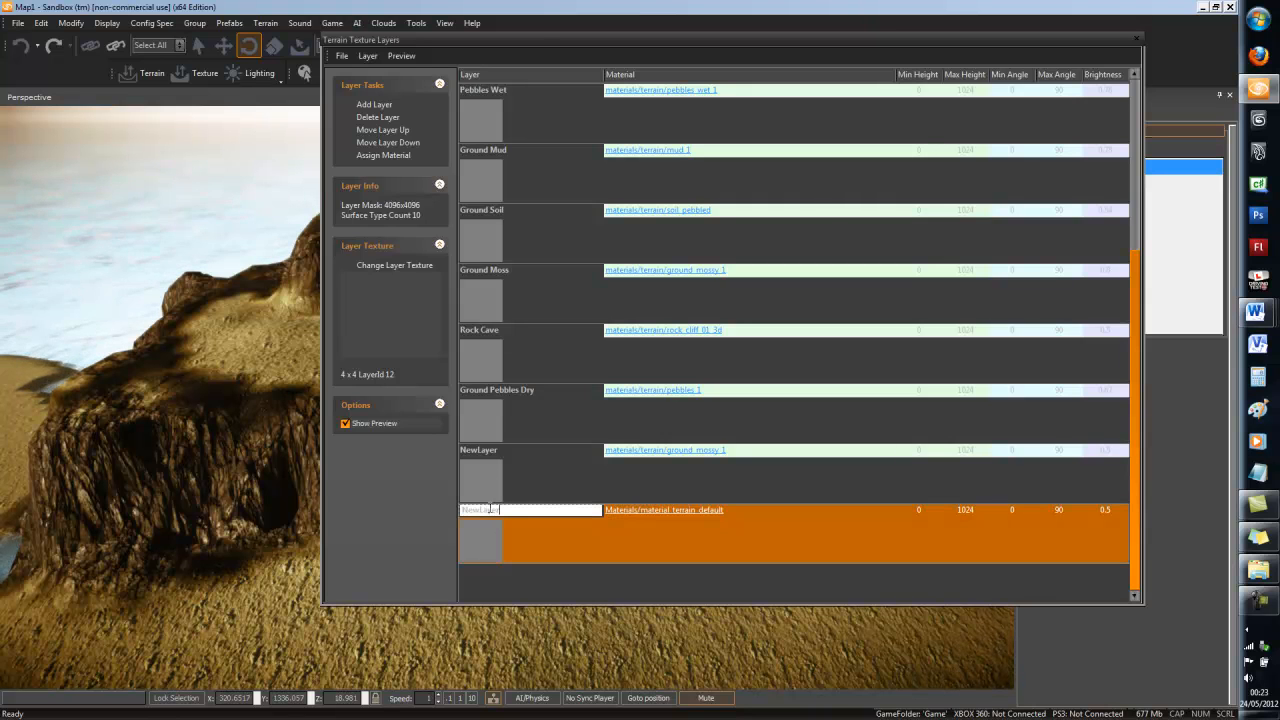
pyautogui.write('Grass')
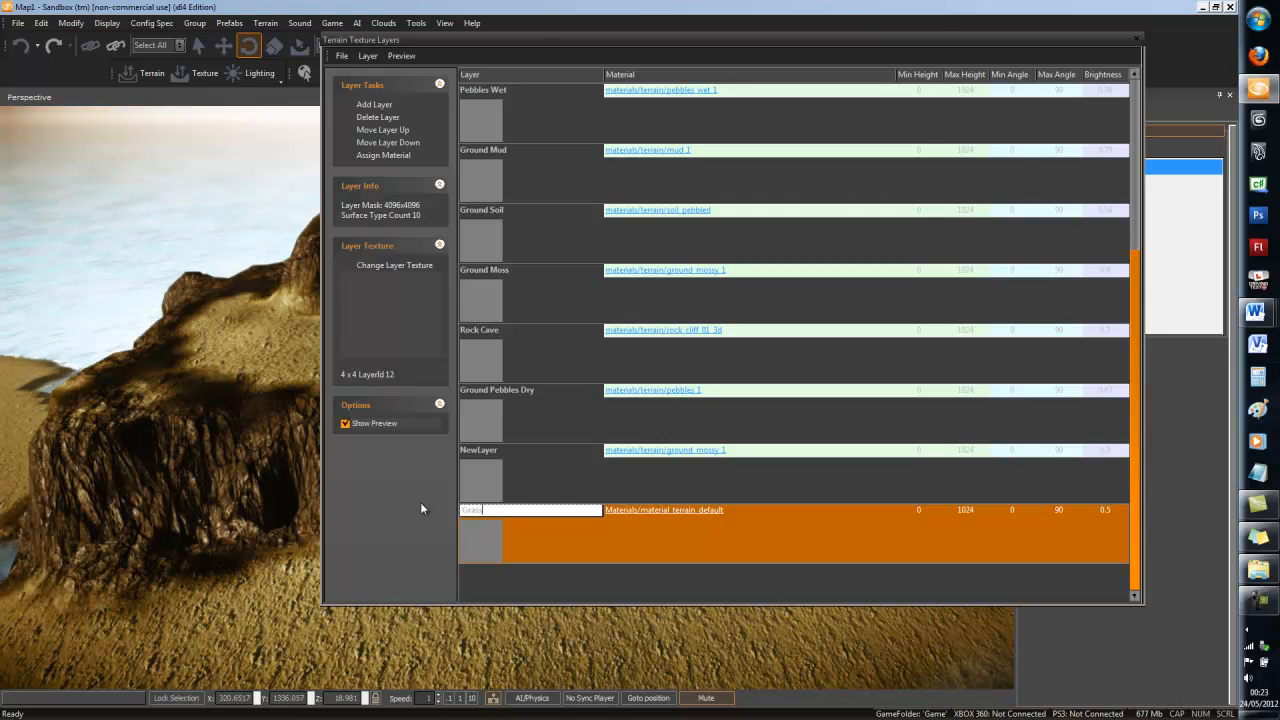
pyautogui.write('2')
pyautogui.press('Return')
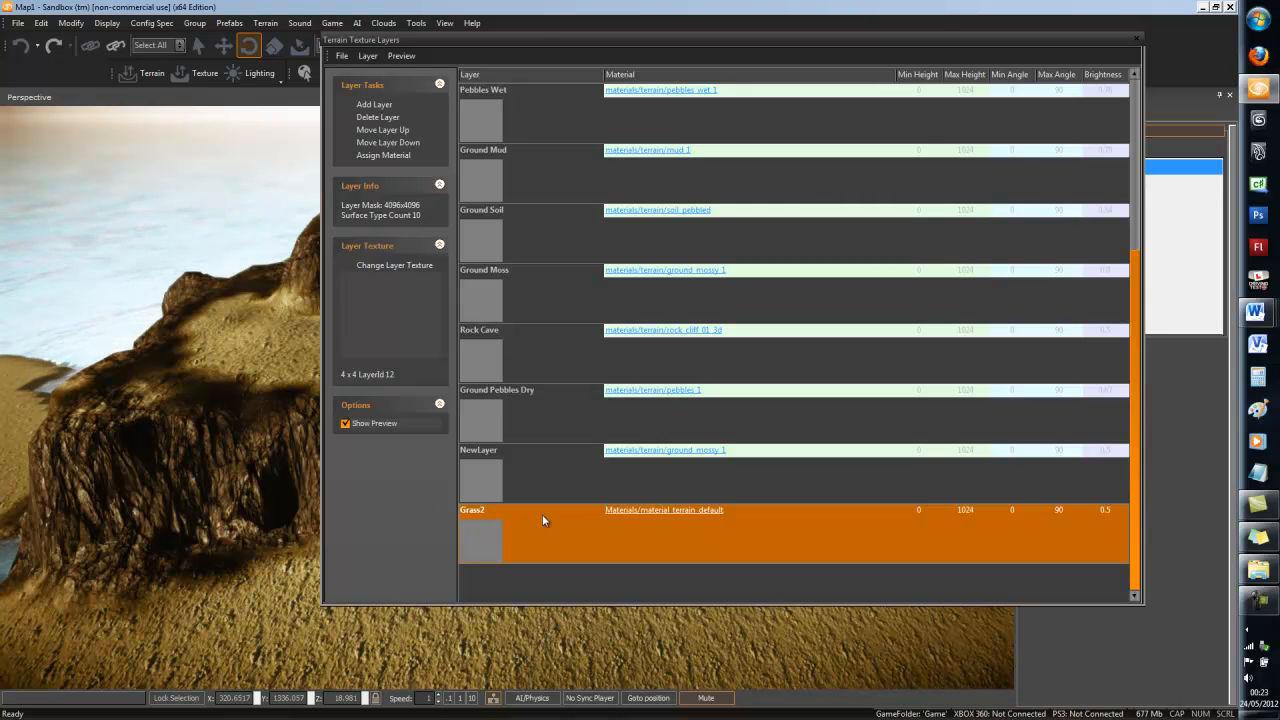
# Set the Grass2 layer's texture to grey.dds from the textures/defaults folder.
pyautogui.click(647, 510)
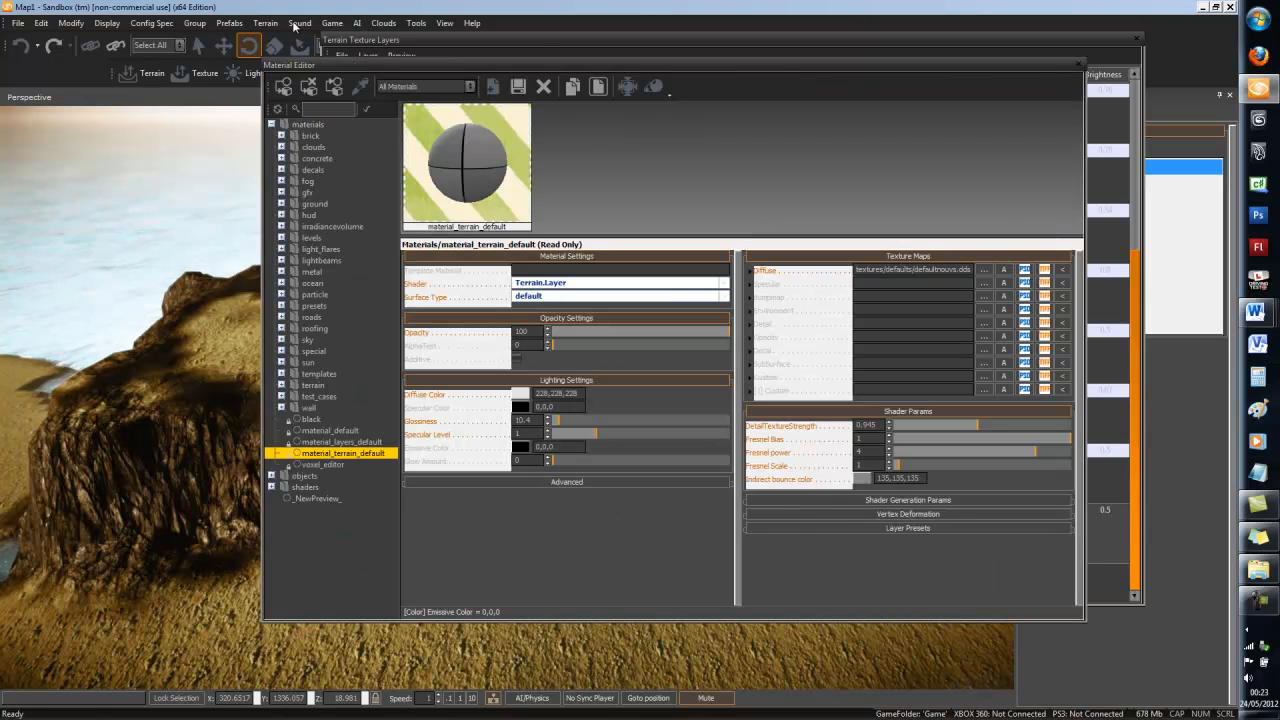
pyautogui.click(1078, 65)
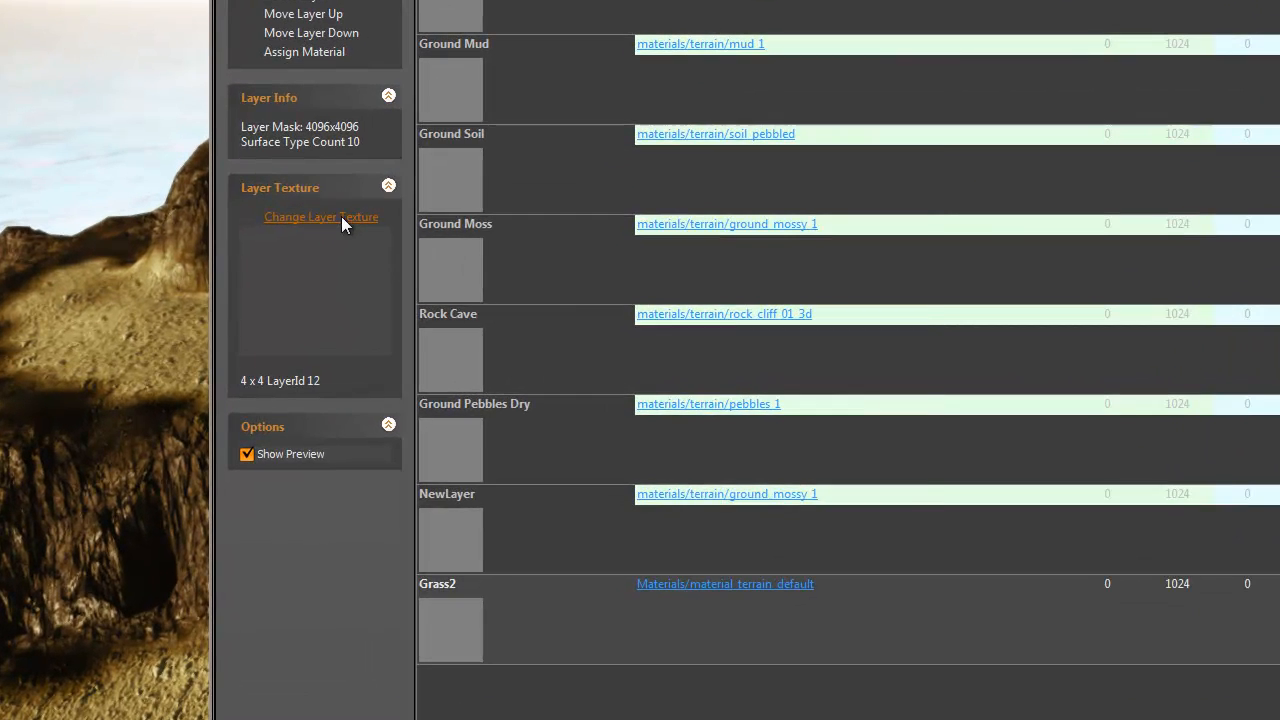
pyautogui.click(408, 272)
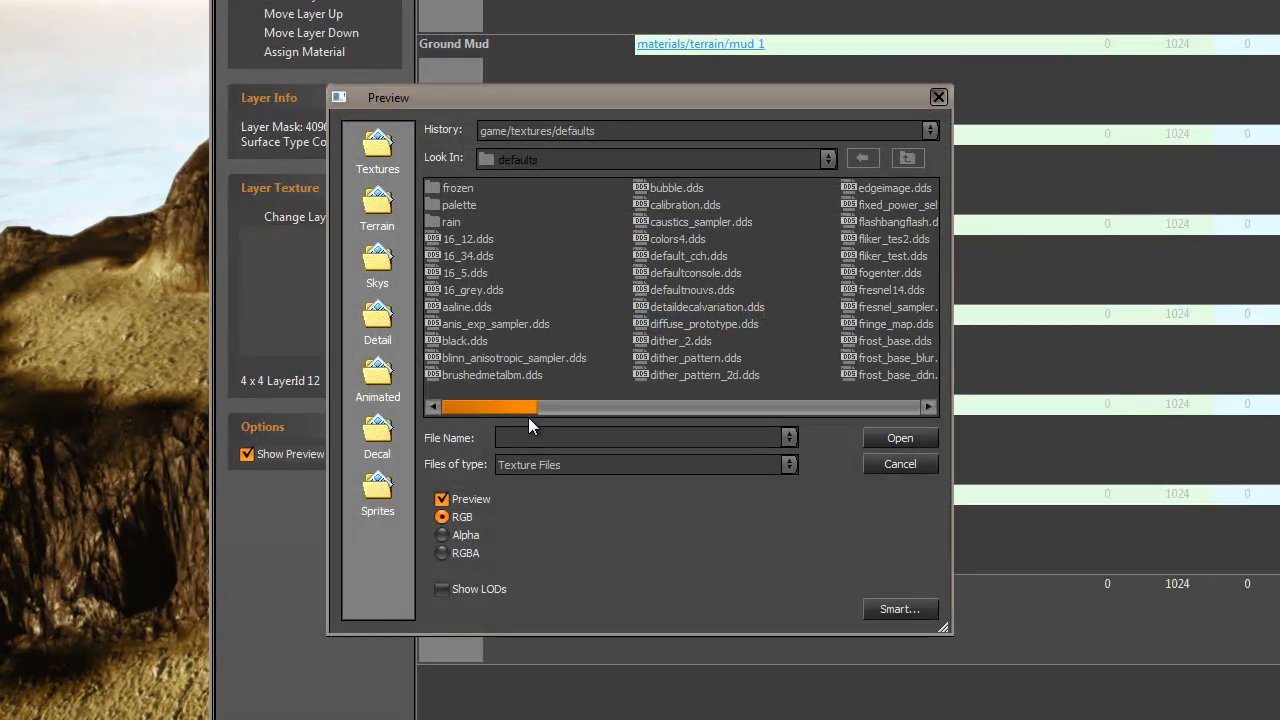
pyautogui.moveTo(507, 406); pyautogui.dragTo(595, 405)
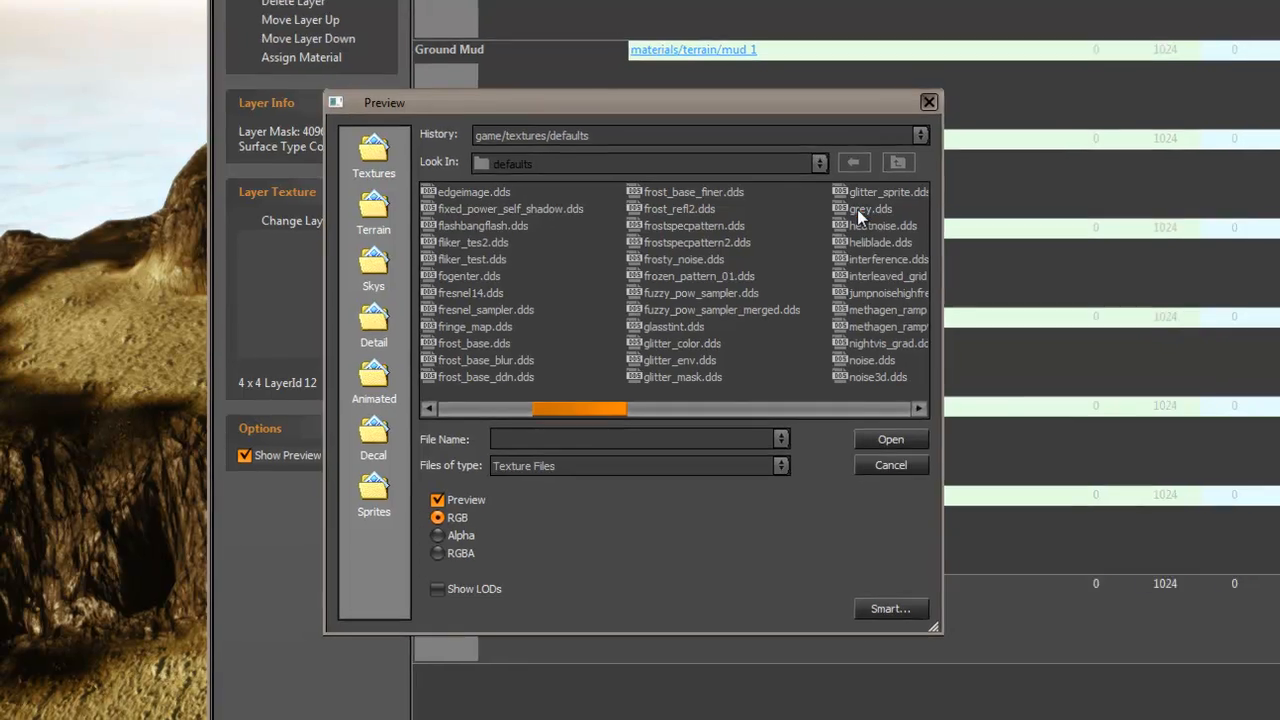
pyautogui.click(870, 205)
pyautogui.click(900, 438)
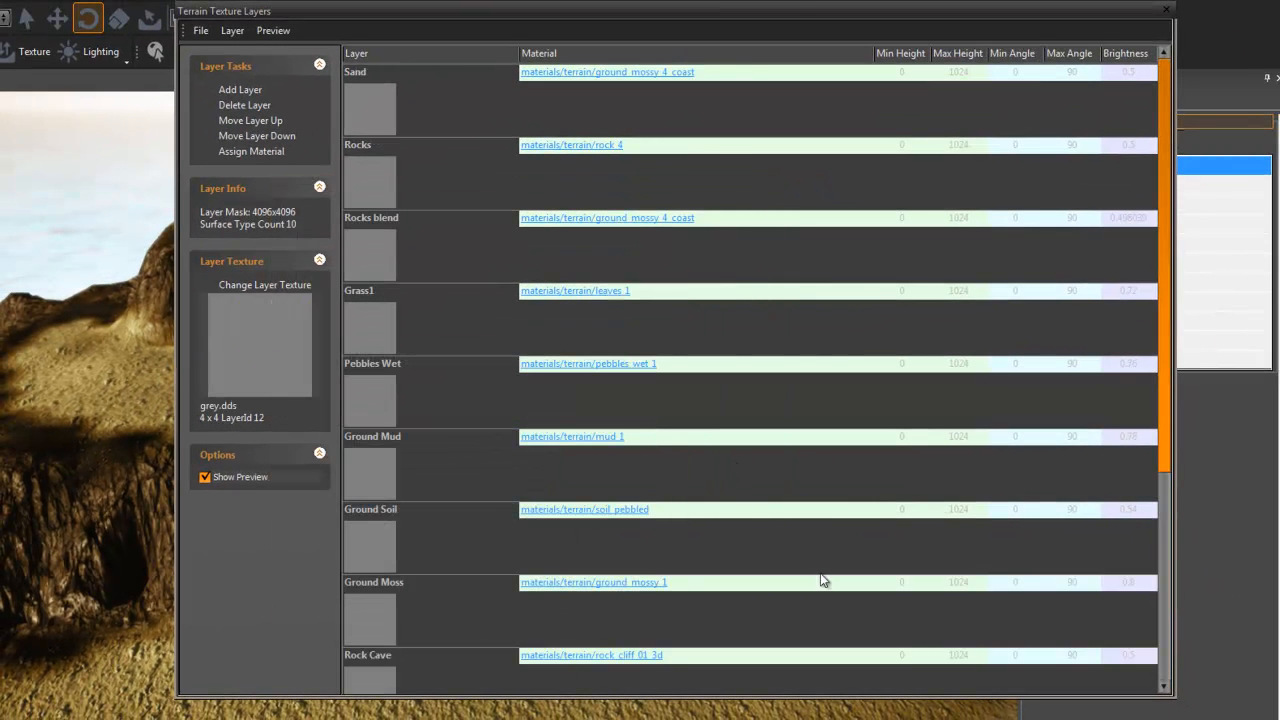
# Open the Grass2 layer's material in the Material Editor and expand the terrain materials folder.
pyautogui.moveTo(1170, 388); pyautogui.dragTo(1170, 594)
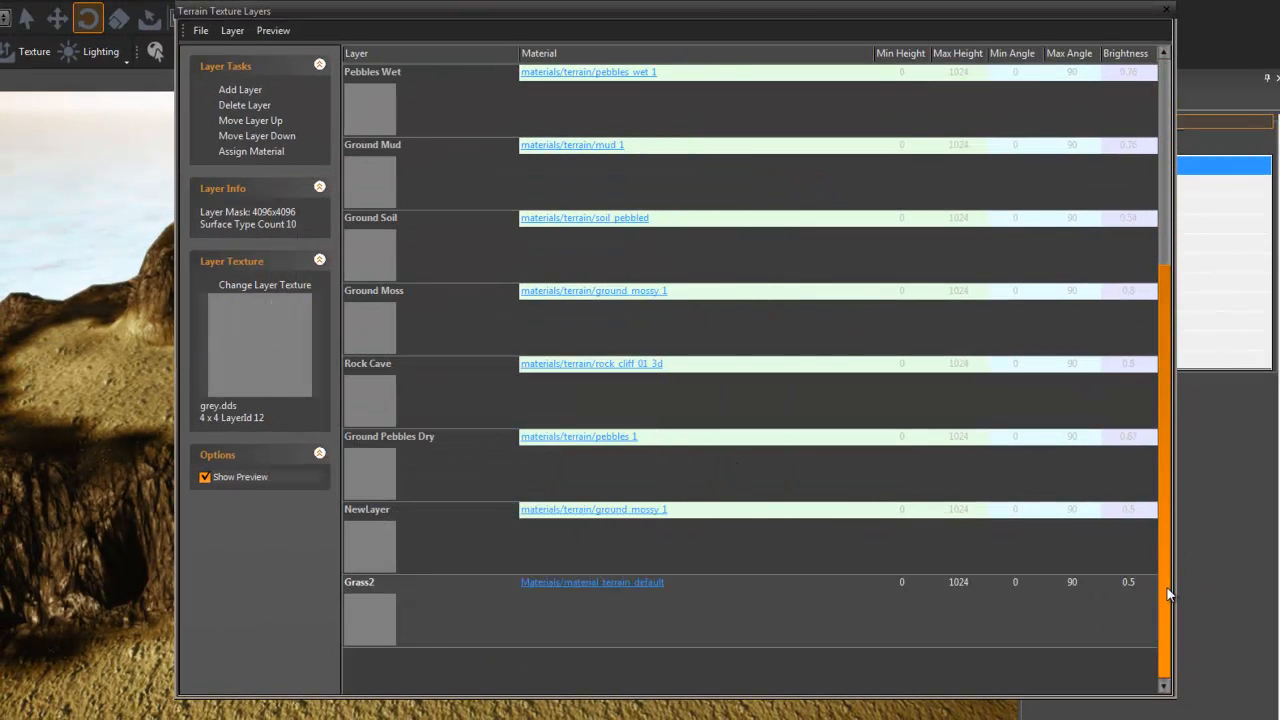
pyautogui.click(576, 583)
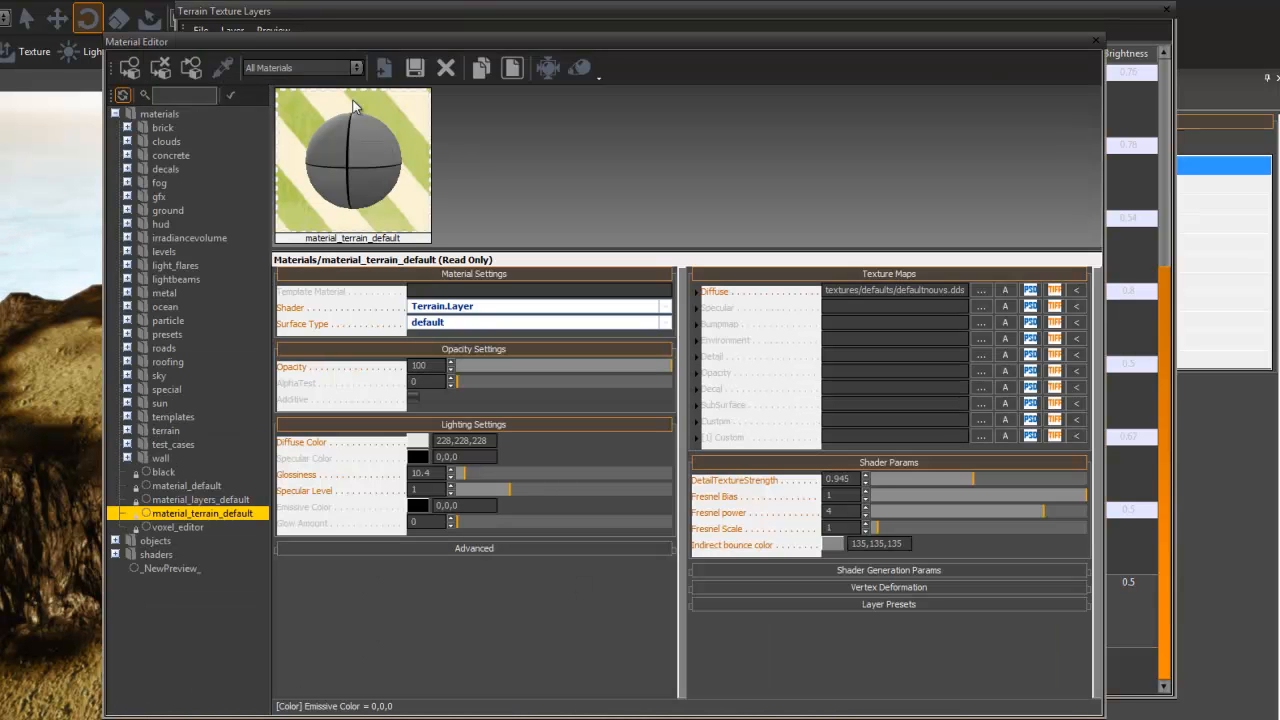
pyautogui.doubleClick(160, 431)
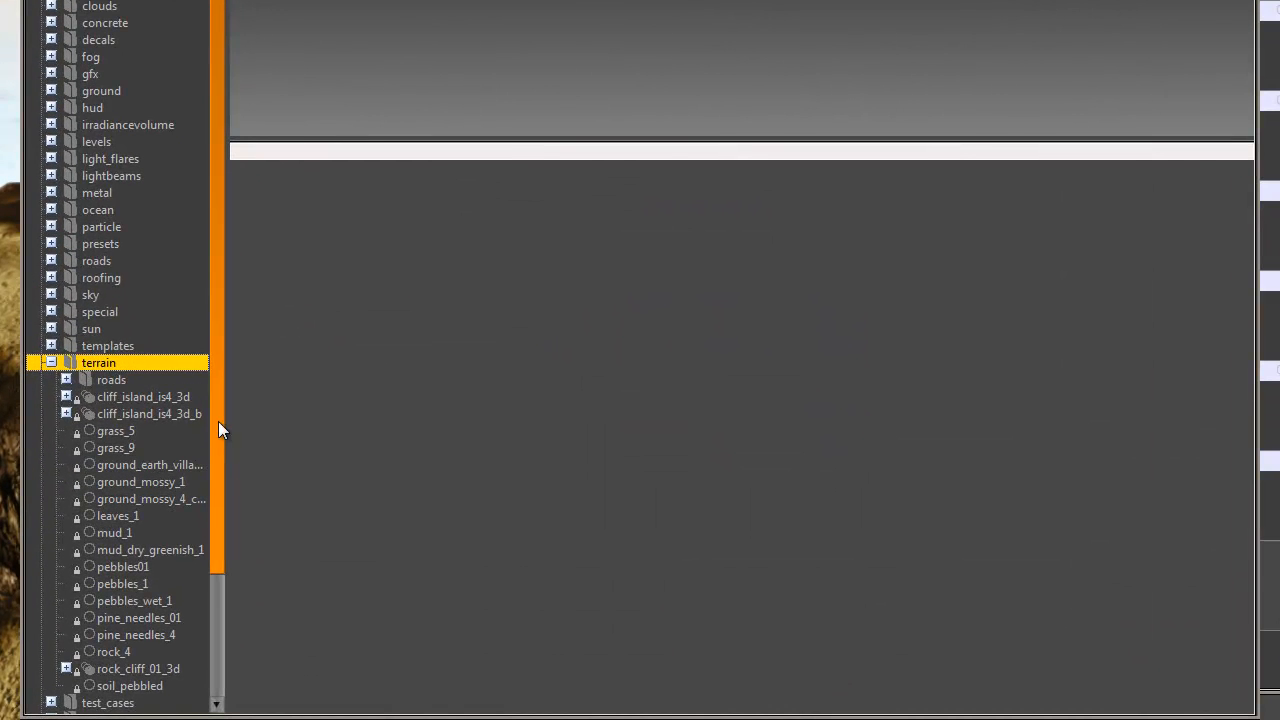
pyautogui.moveTo(219, 438); pyautogui.dragTo(215, 517)
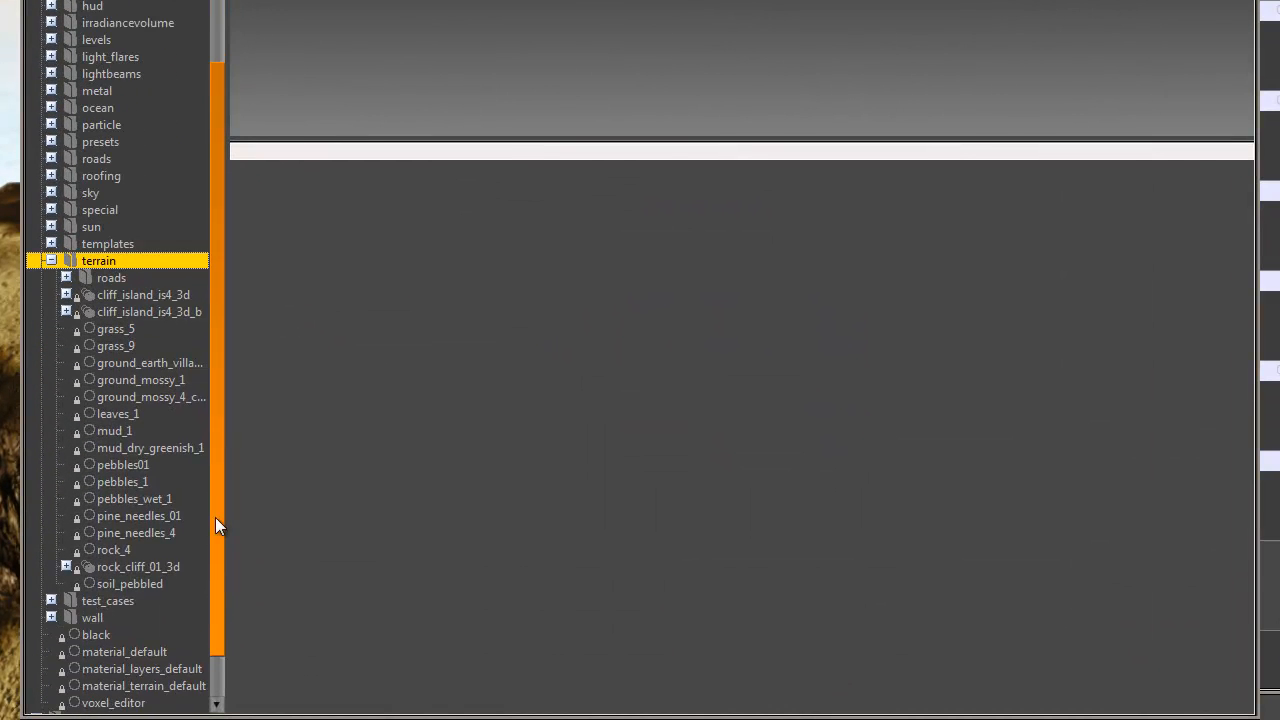
# Compare the settings and texture maps of the terrain materials, including grass_9, grass_5, ground_earth_village_leaves, pebbles01 and ground_mossy_4_coast.
pyautogui.click(112, 345)
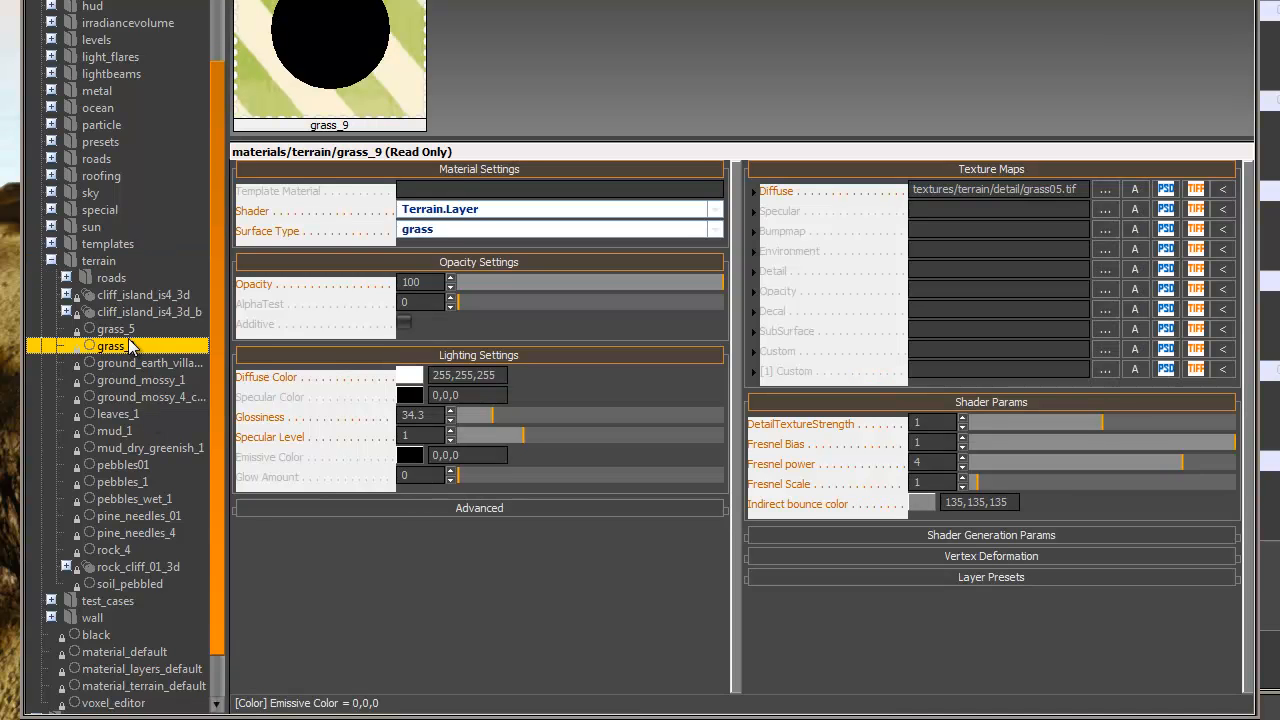
pyautogui.click(132, 329)
pyautogui.click(107, 360)
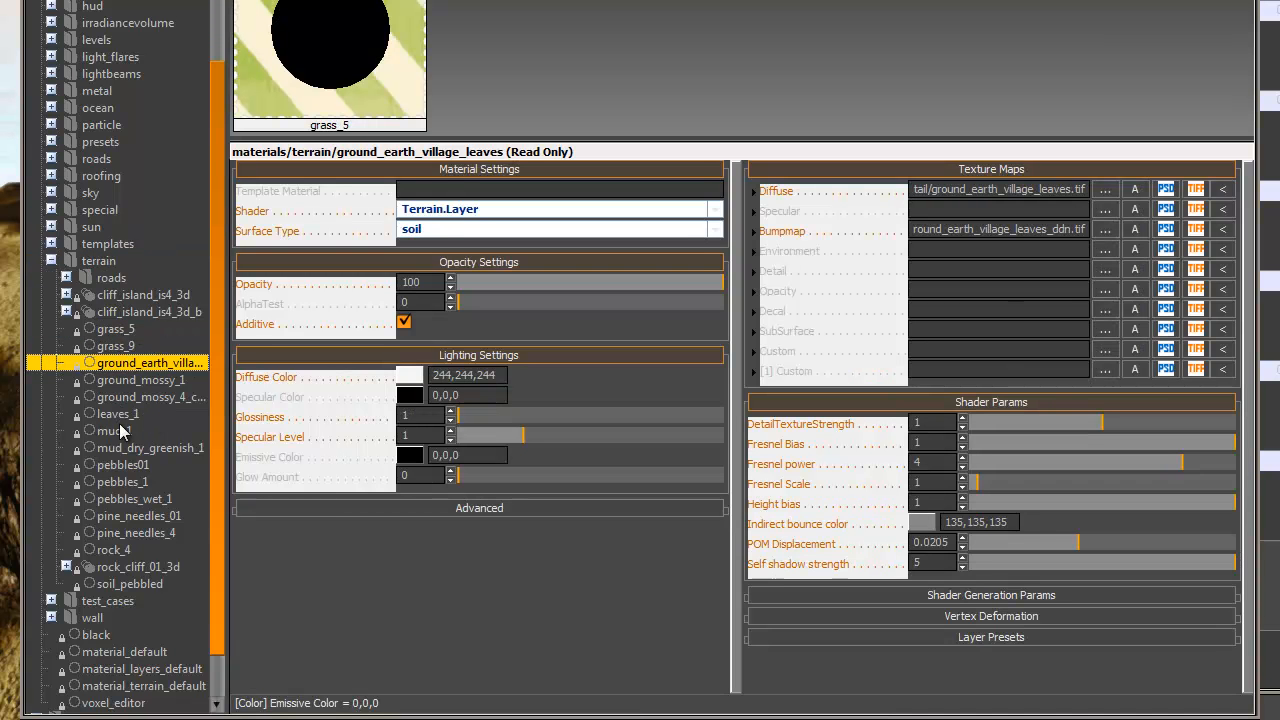
pyautogui.click(120, 464)
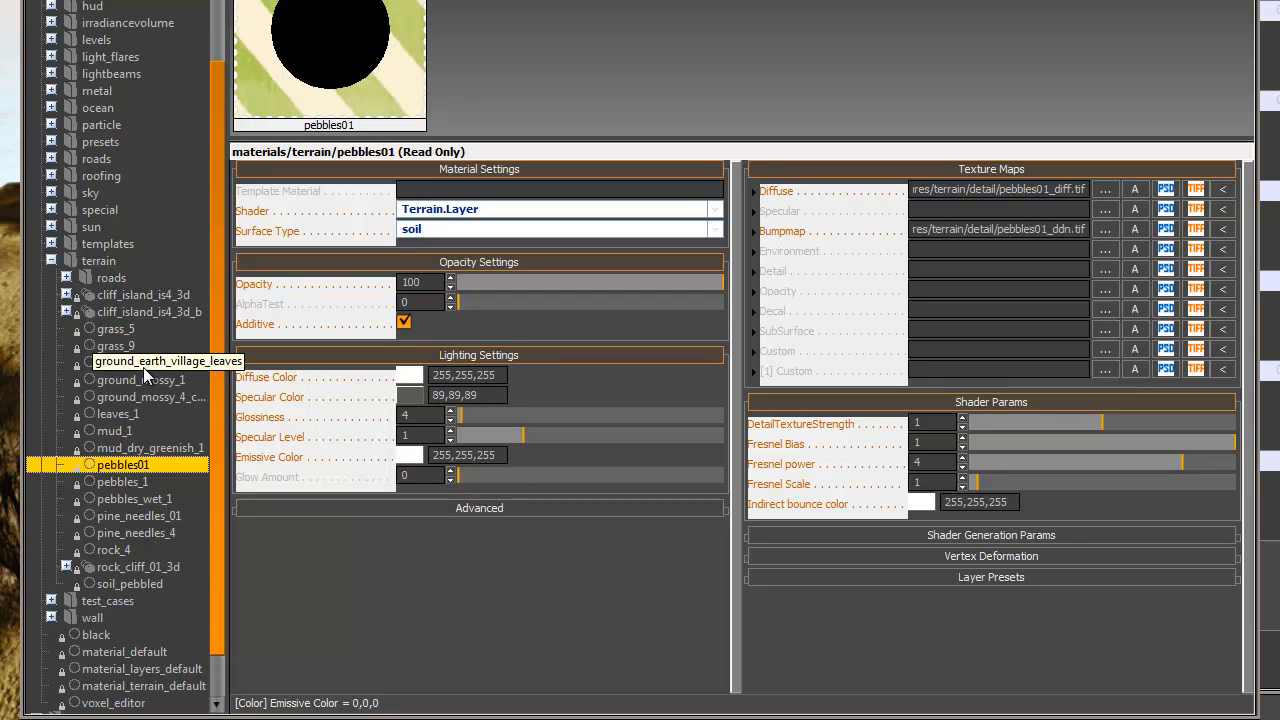
pyautogui.click(122, 346)
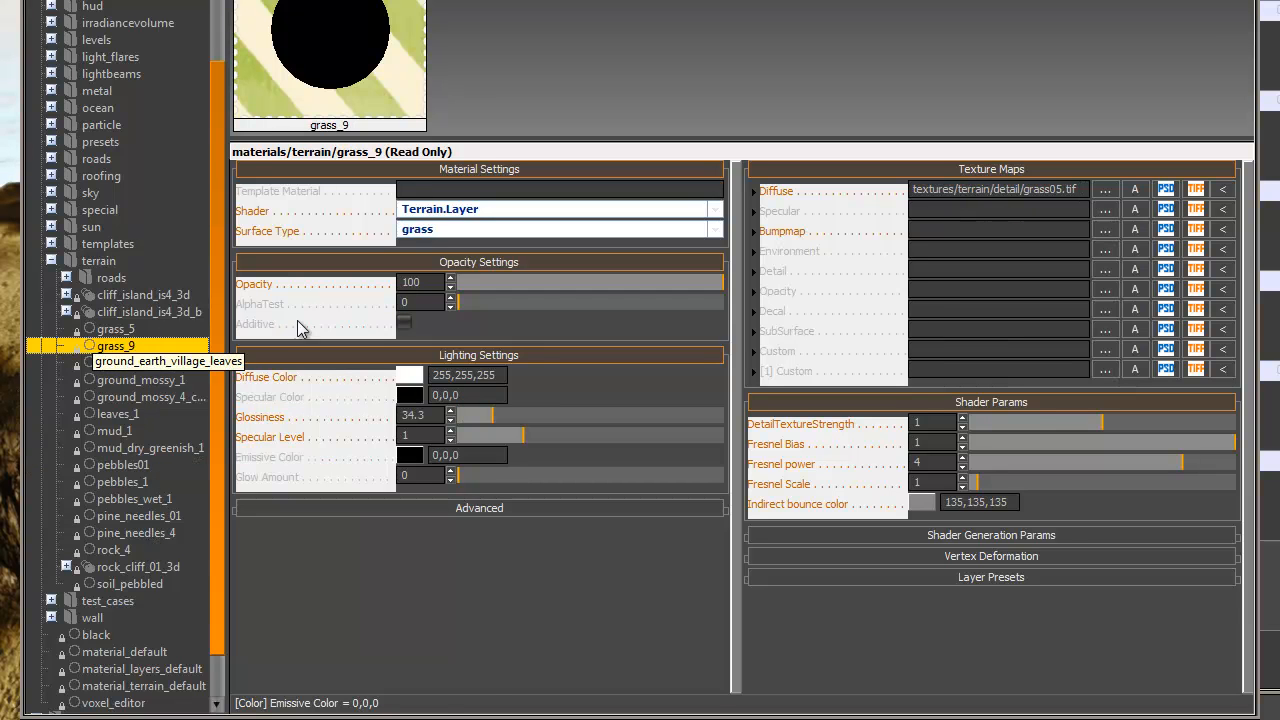
pyautogui.moveTo(814, 198)
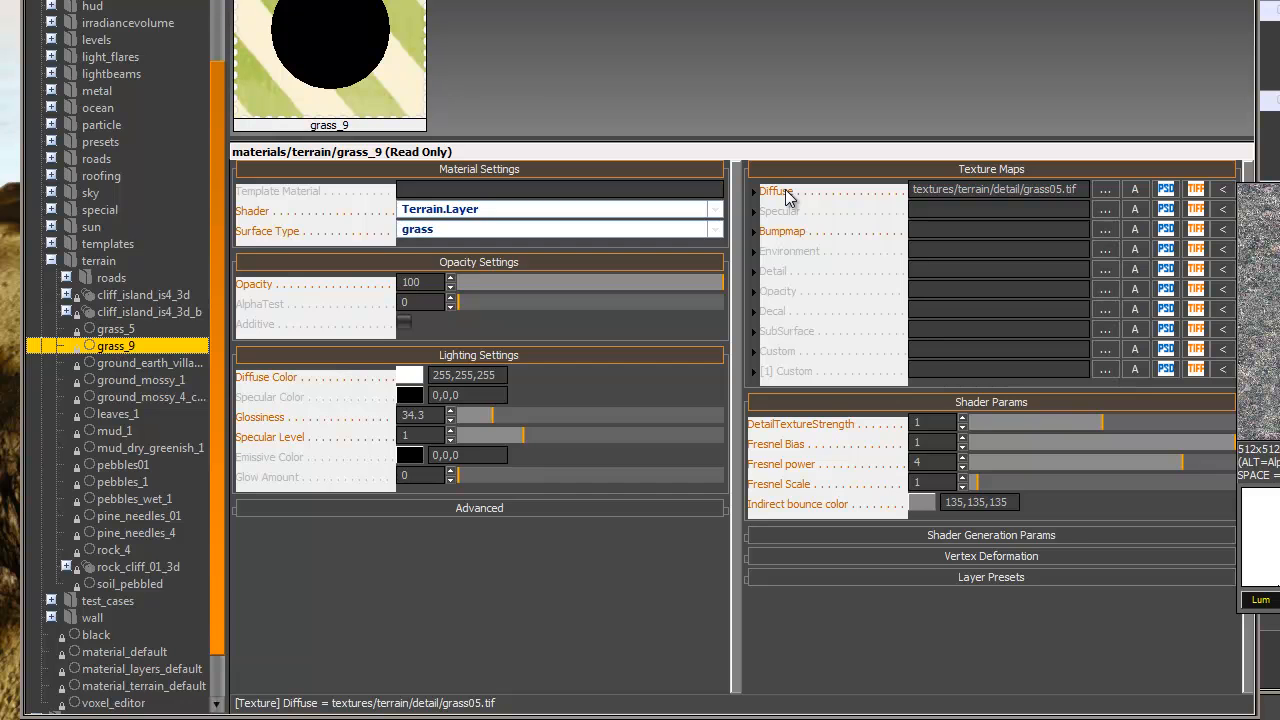
pyautogui.click(100, 383)
pyautogui.click(130, 348)
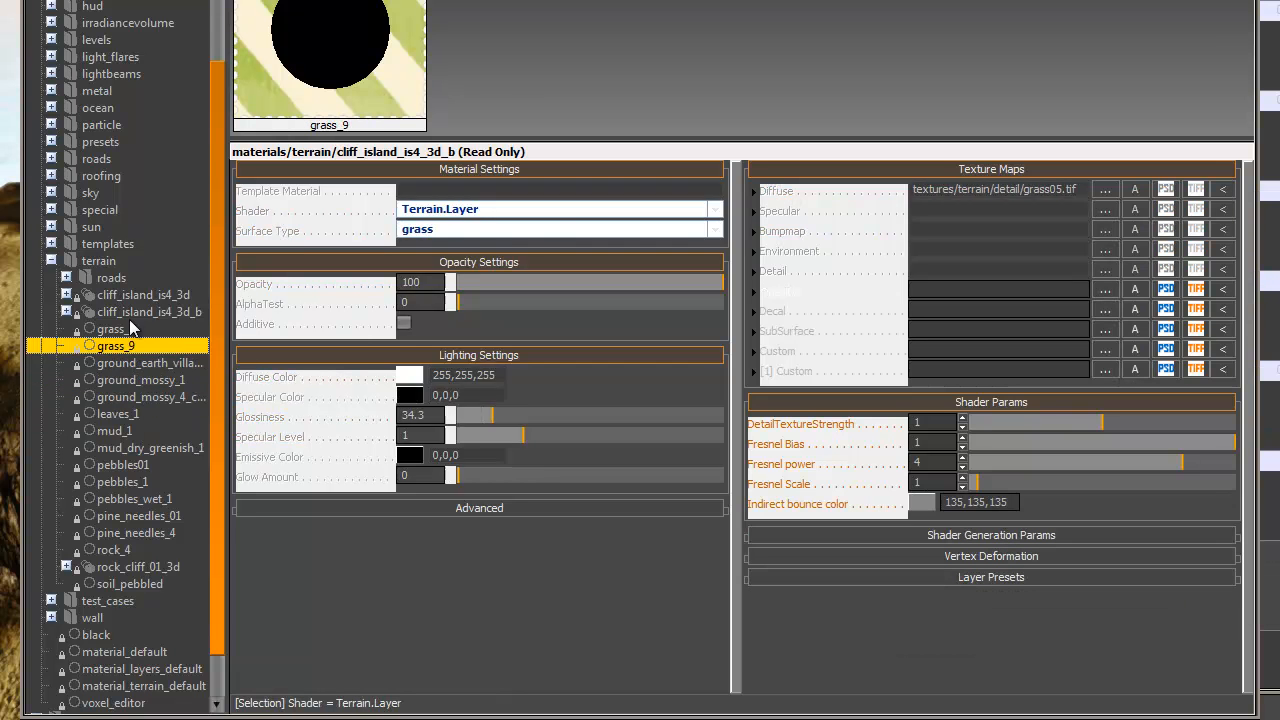
pyautogui.click(130, 363)
pyautogui.click(122, 397)
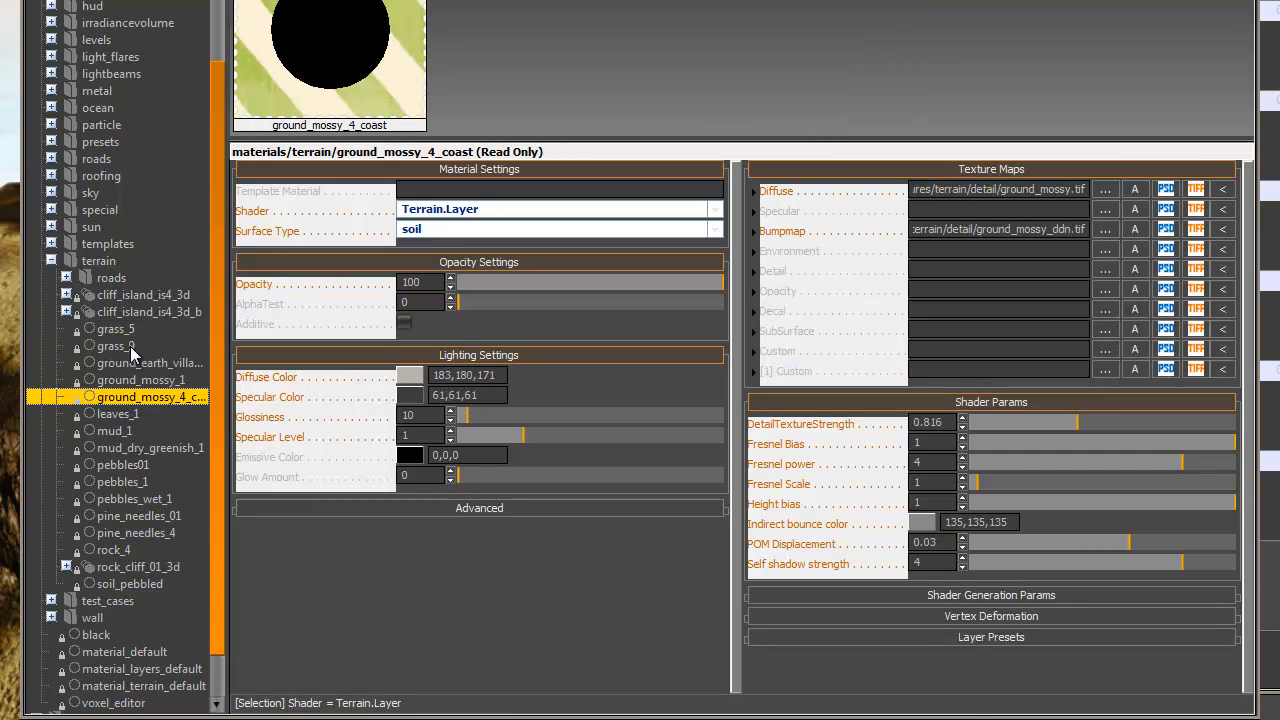
pyautogui.click(131, 347)
# Assign the grass_5 terrain material to the Grass2 layer and close the texture layers and material windows.
pyautogui.click(145, 330)
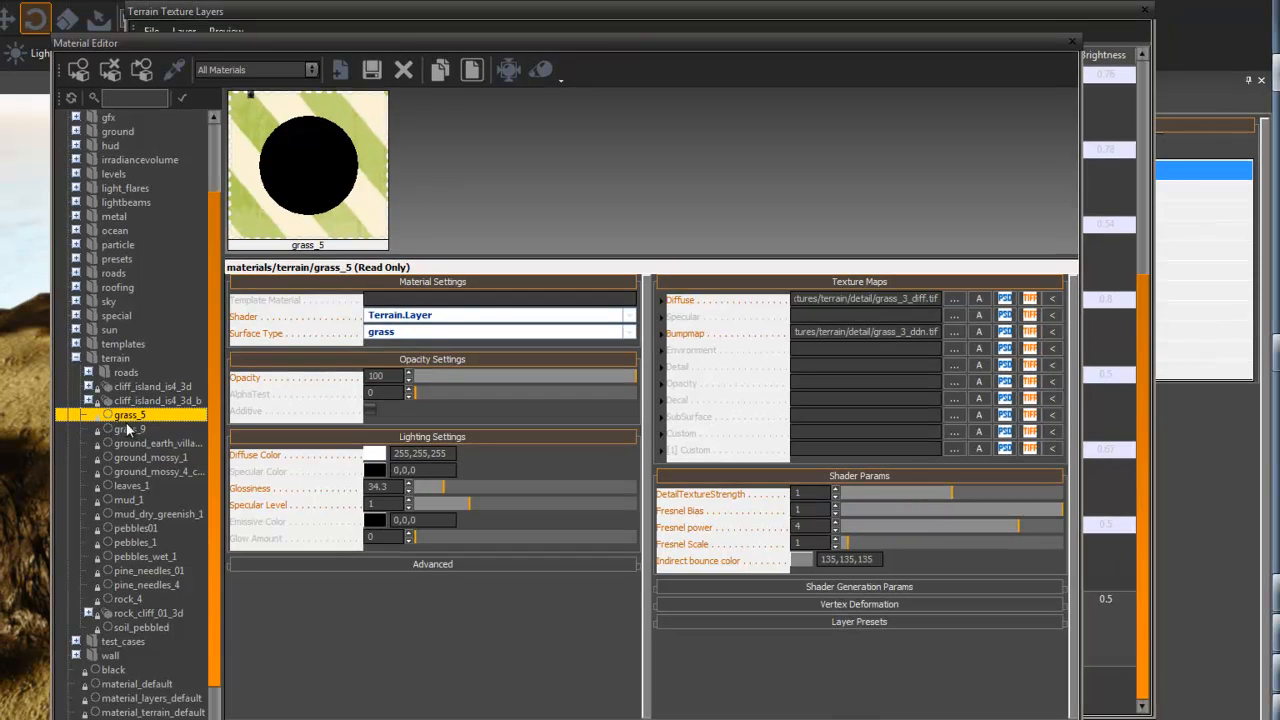
pyautogui.moveTo(130, 43); pyautogui.dragTo(492, 123)
pyautogui.click(205, 158)
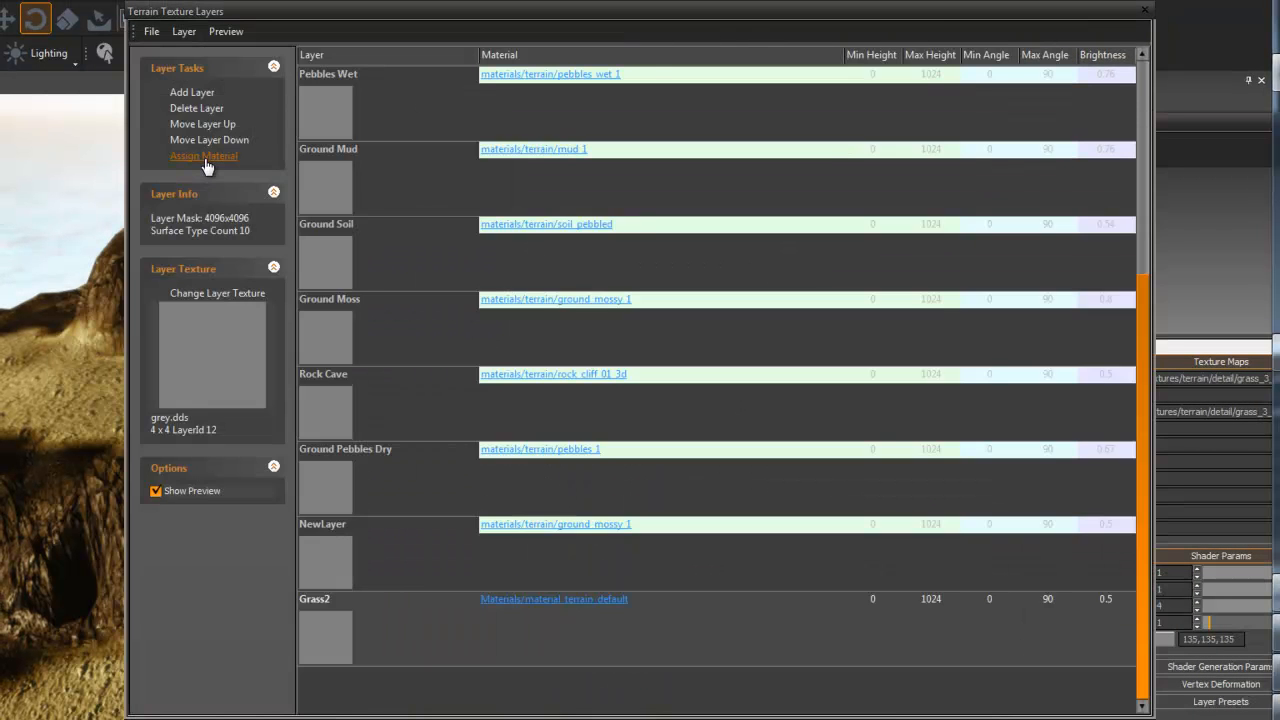
pyautogui.moveTo(1145, 470); pyautogui.dragTo(1144, 682)
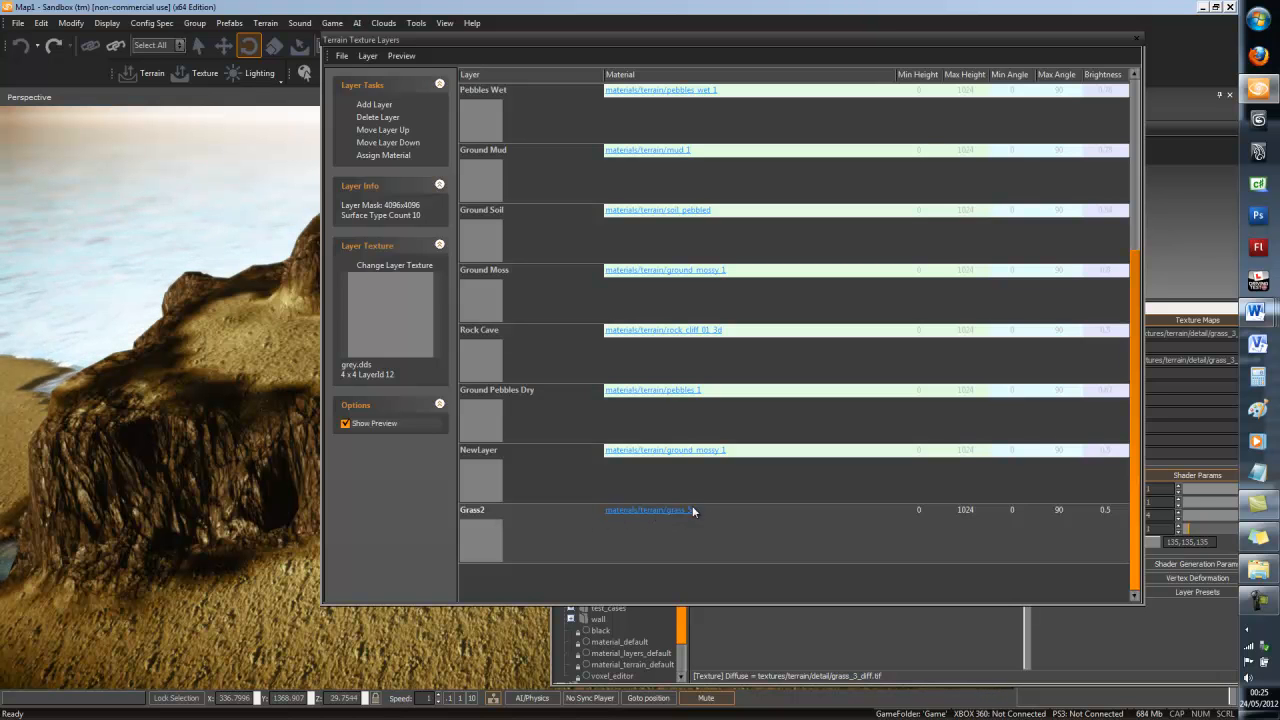
pyautogui.click(1137, 39)
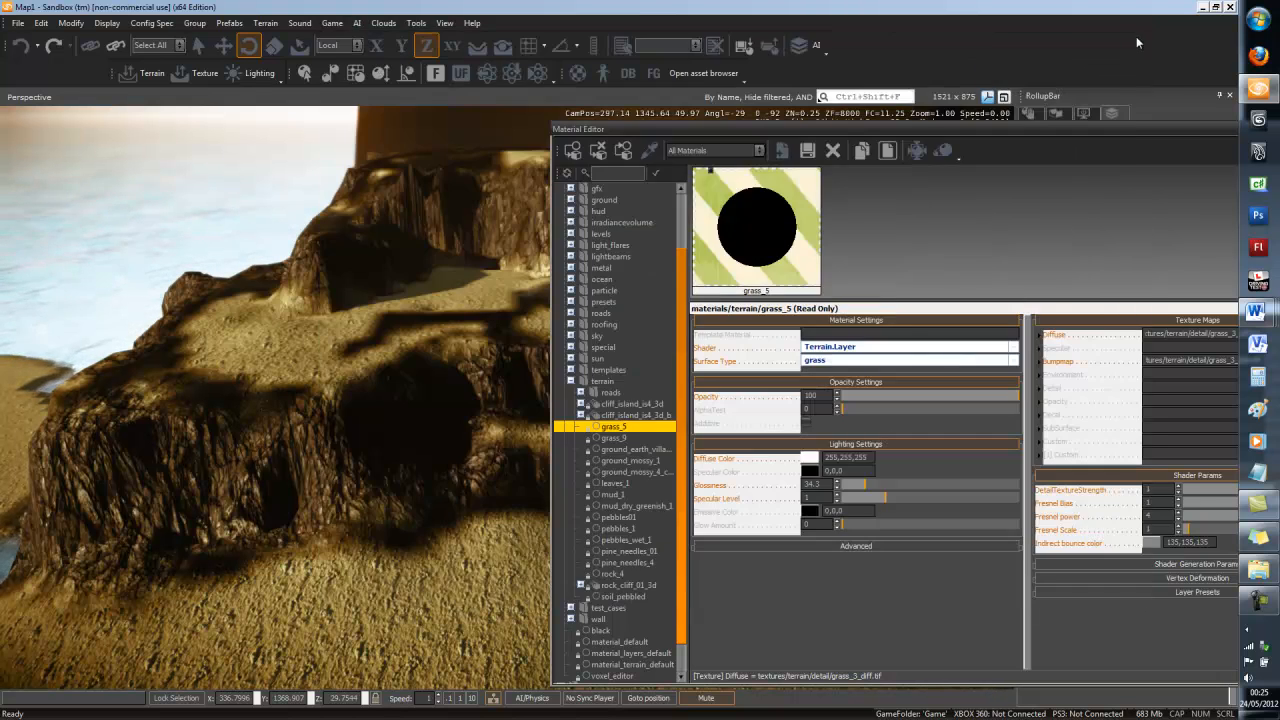
pyautogui.moveTo(1137, 130); pyautogui.dragTo(835, 87)
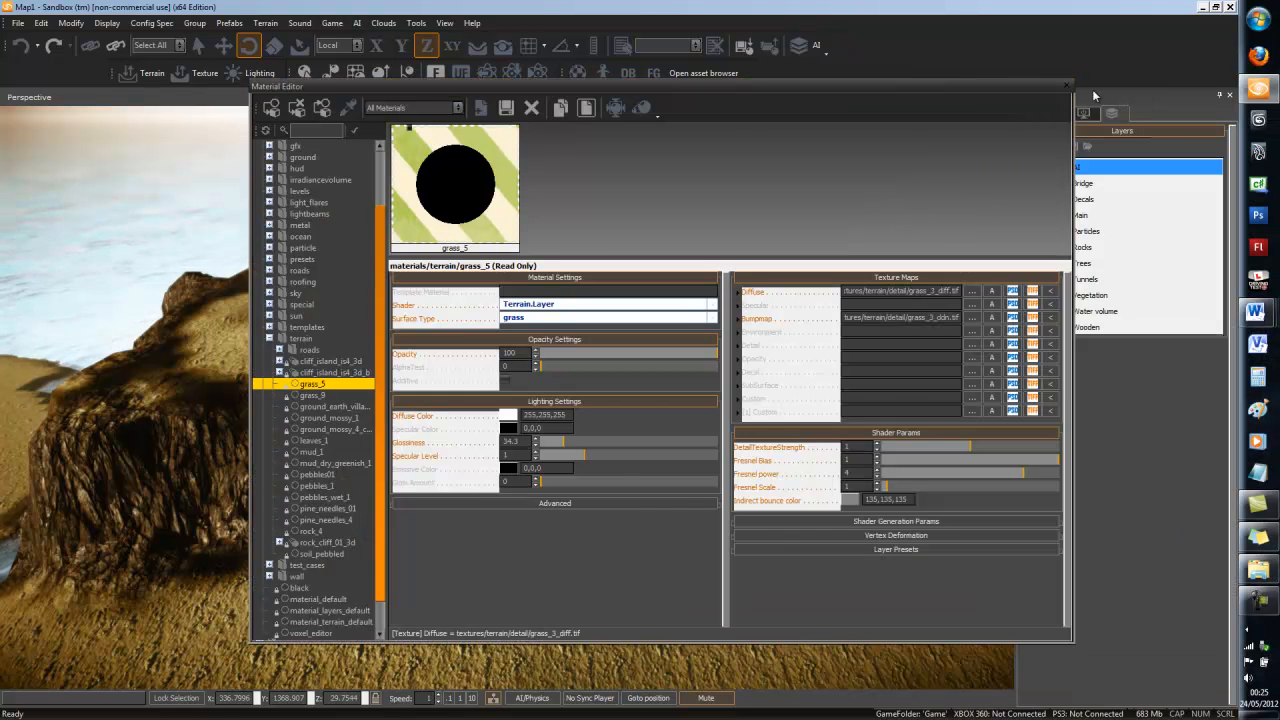
pyautogui.click(1066, 86)
# Open the terrain Layer Painter with Grass2 as the layer to paint.
pyautogui.click(1028, 113)
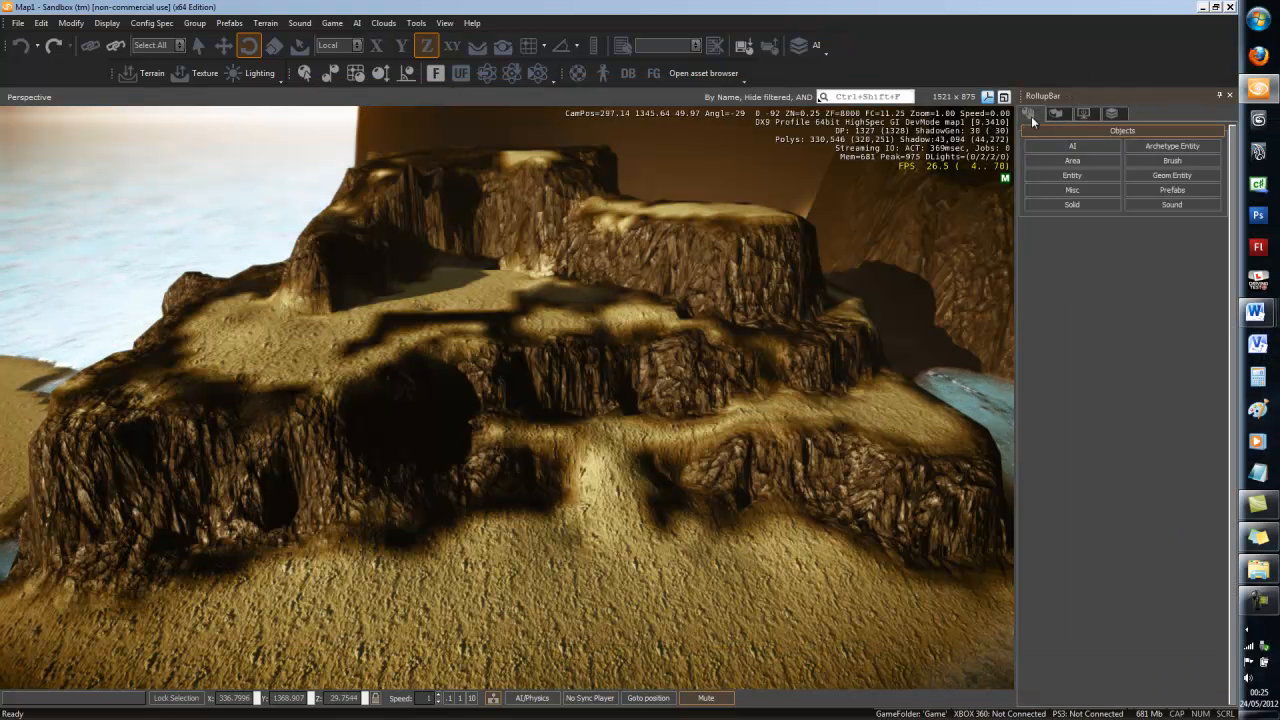
pyautogui.click(1055, 113)
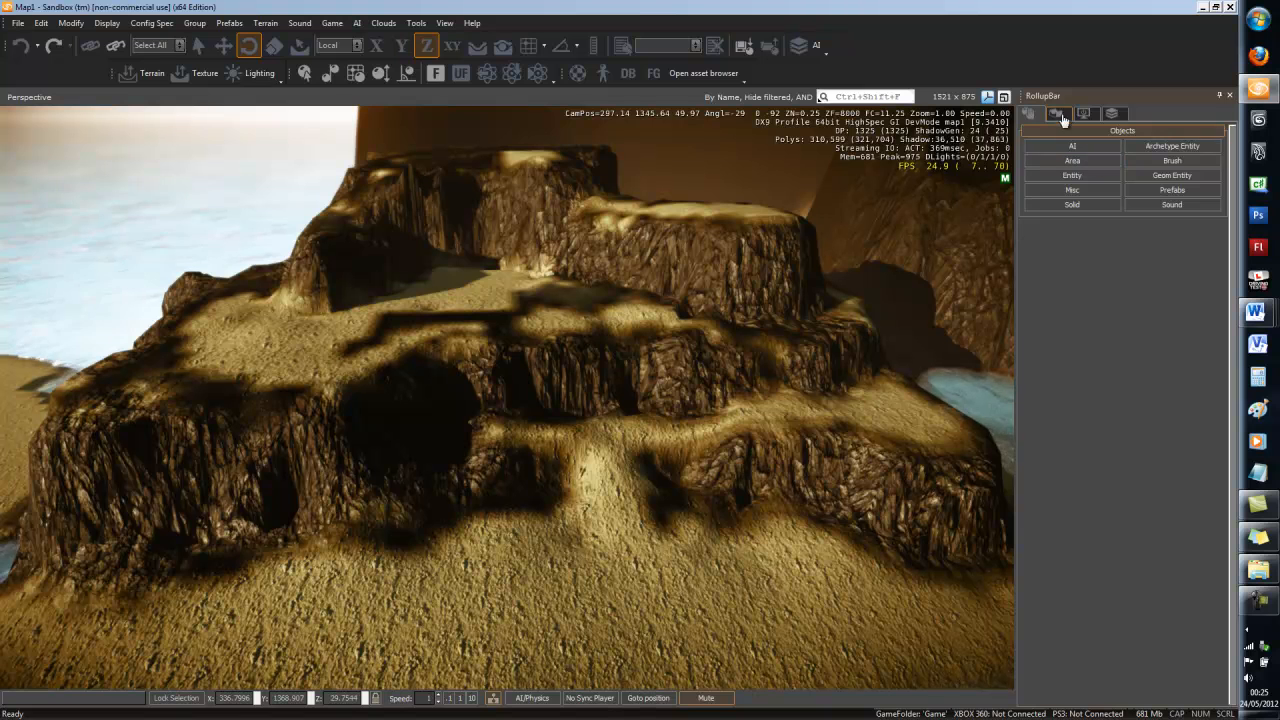
pyautogui.click(1061, 146)
pyautogui.click(1072, 175)
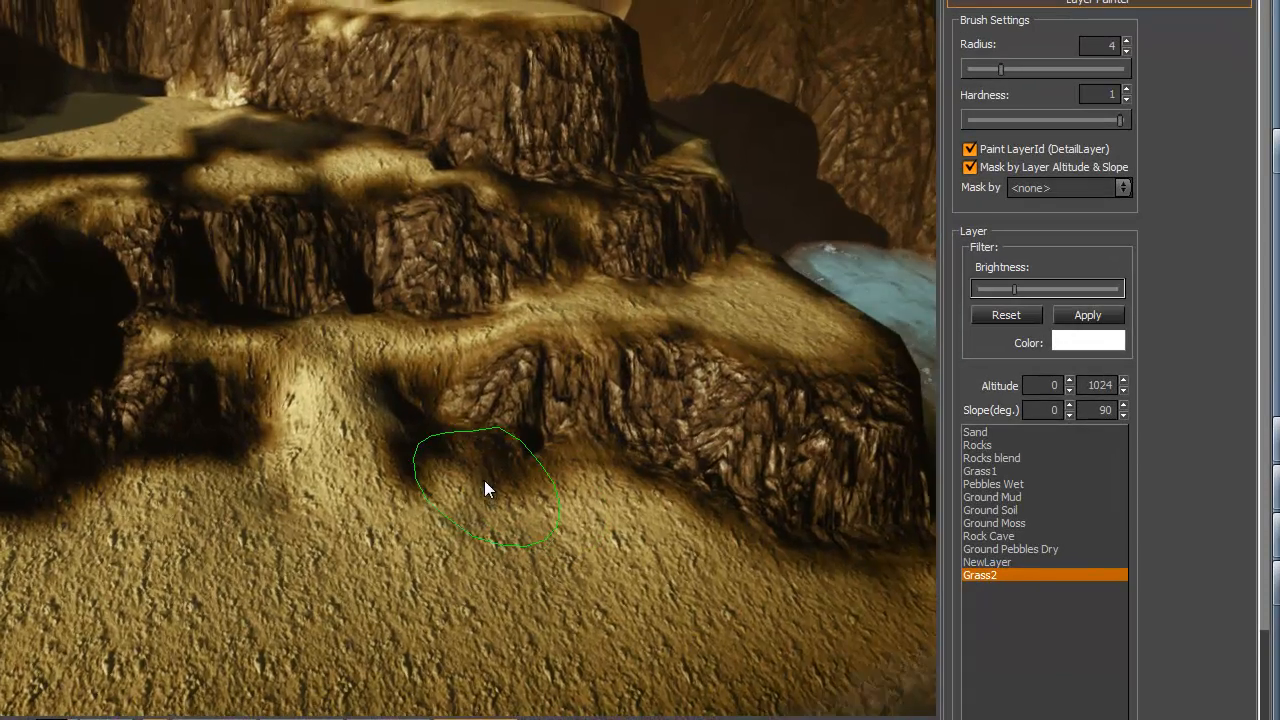
# Paint a first stroke of Grass2 across the bare sand beside the tall rock with the radius 4 brush.
pyautogui.moveTo(484, 480); pyautogui.dragTo(479, 497, button='right')
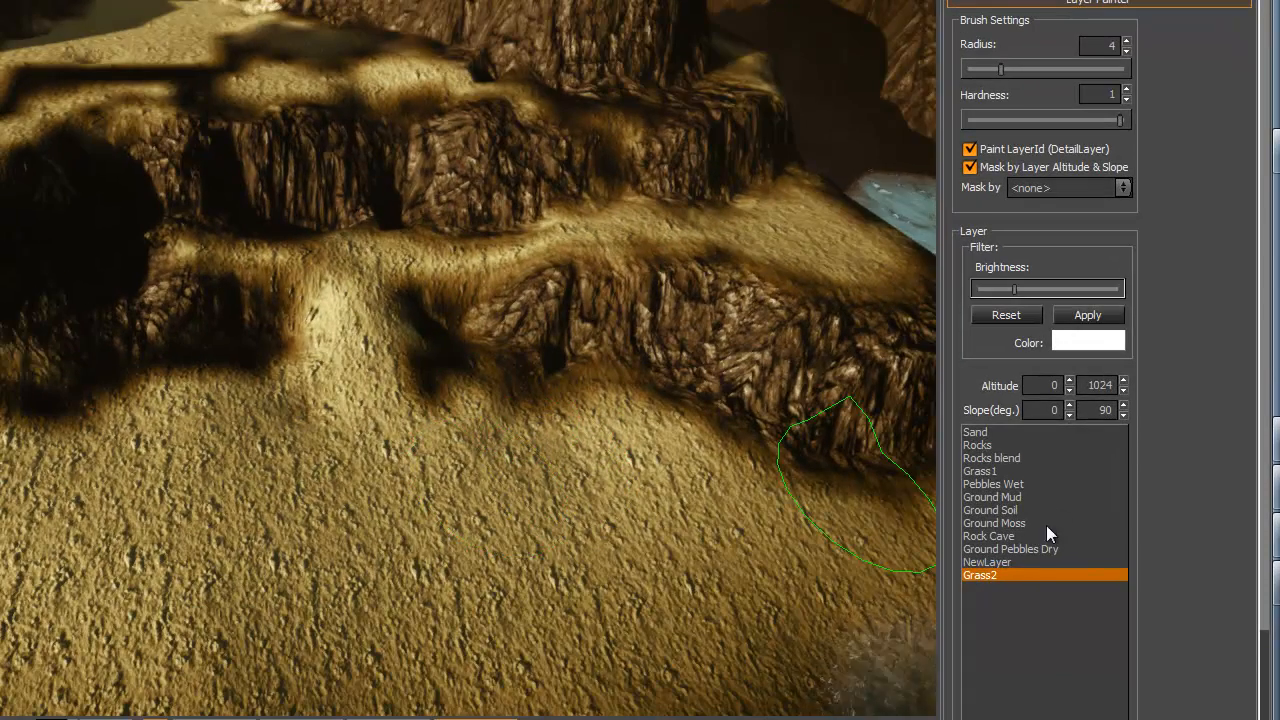
pyautogui.moveTo(380, 532)
pyautogui.mouseDown(button='right')
pyautogui.moveTo(356, 542)
pyautogui.moveTo(471, 517)
pyautogui.moveTo(740, 366)
pyautogui.mouseUp(button='right')
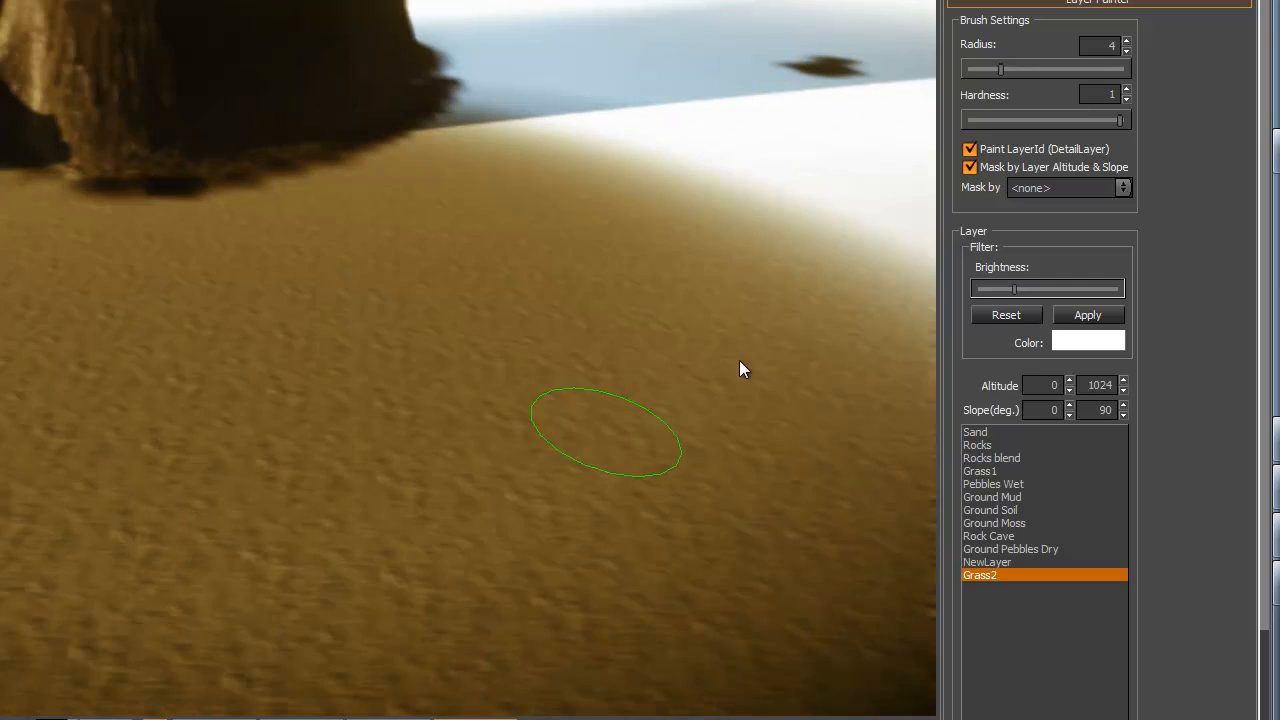
pyautogui.click(710, 400)
pyautogui.moveTo(700, 400)
pyautogui.mouseDown()
pyautogui.moveTo(662, 496)
pyautogui.moveTo(722, 413)
pyautogui.moveTo(796, 407)
pyautogui.moveTo(837, 292)
pyautogui.moveTo(878, 242)
pyautogui.moveTo(828, 274)
pyautogui.moveTo(852, 247)
pyautogui.moveTo(831, 256)
pyautogui.mouseUp()
pyautogui.press('d')
pyautogui.press('w')
pyautogui.moveTo(834, 245)
pyautogui.mouseDown(button='right')
pyautogui.moveTo(842, 262)
pyautogui.moveTo(832, 253)
pyautogui.moveTo(844, 248)
pyautogui.moveTo(798, 247)
pyautogui.moveTo(835, 254)
pyautogui.mouseUp(button='right')
pyautogui.press('w')
pyautogui.press('s')
# Set the Grass2 layer's filter color to dark green (red 54, green 79, blue 40) and apply it.
pyautogui.click(1110, 345)
pyautogui.moveTo(311, 221); pyautogui.dragTo(278, 219)
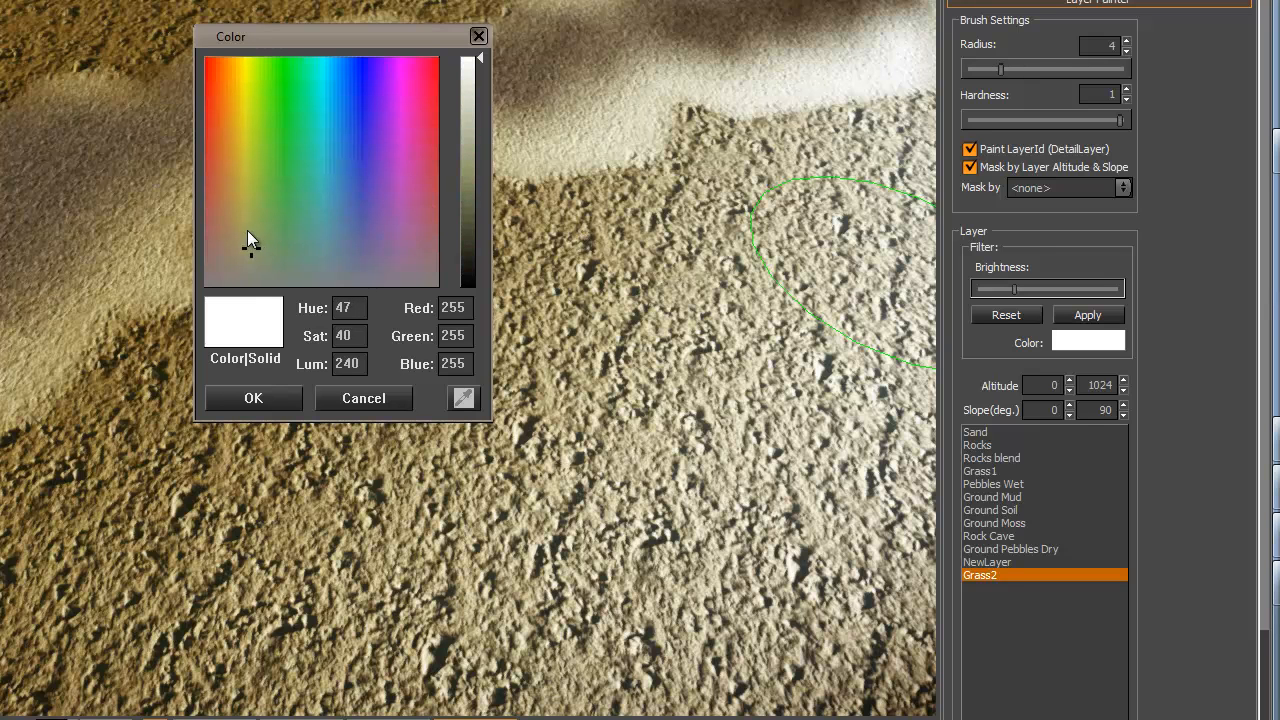
pyautogui.click(476, 234)
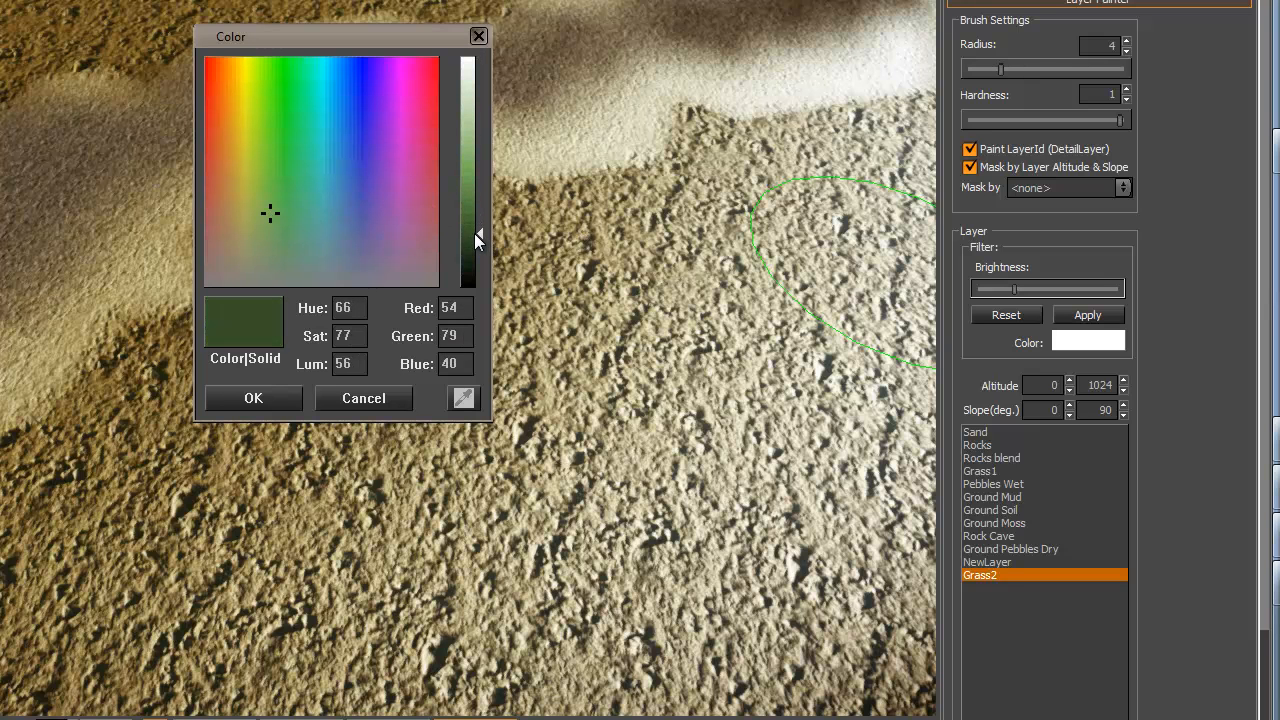
pyautogui.click(255, 398)
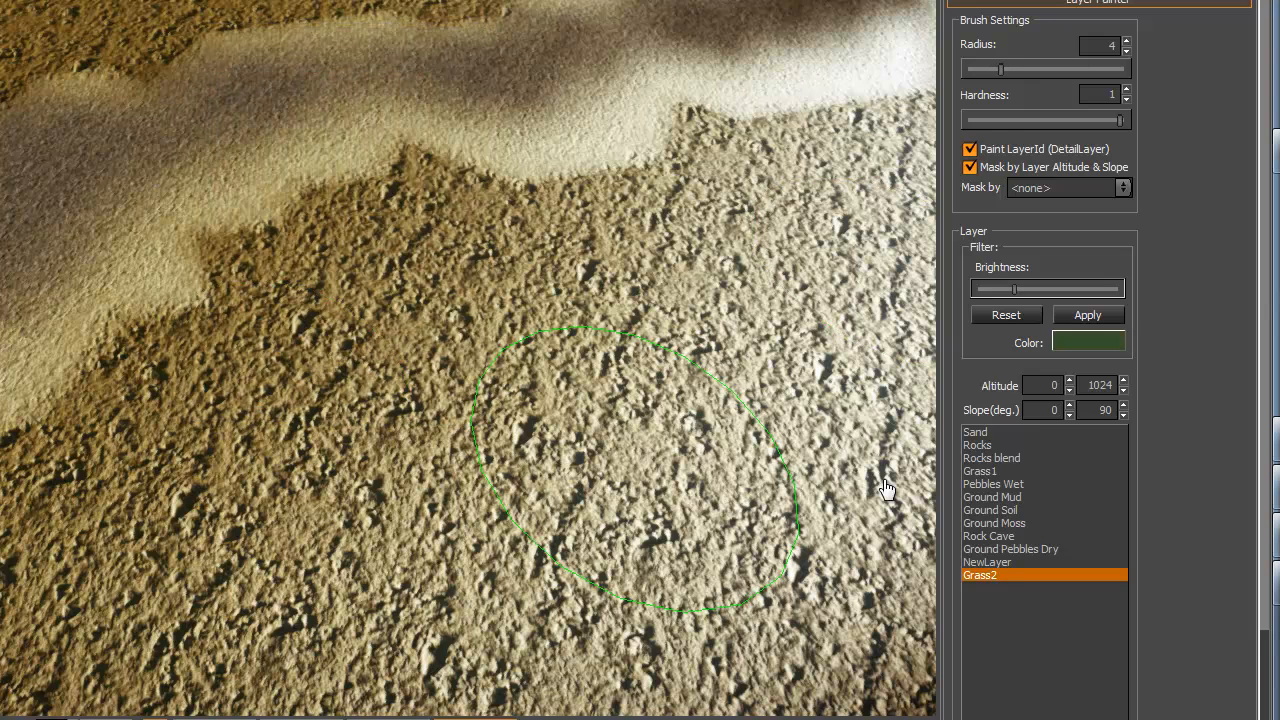
pyautogui.click(1082, 318)
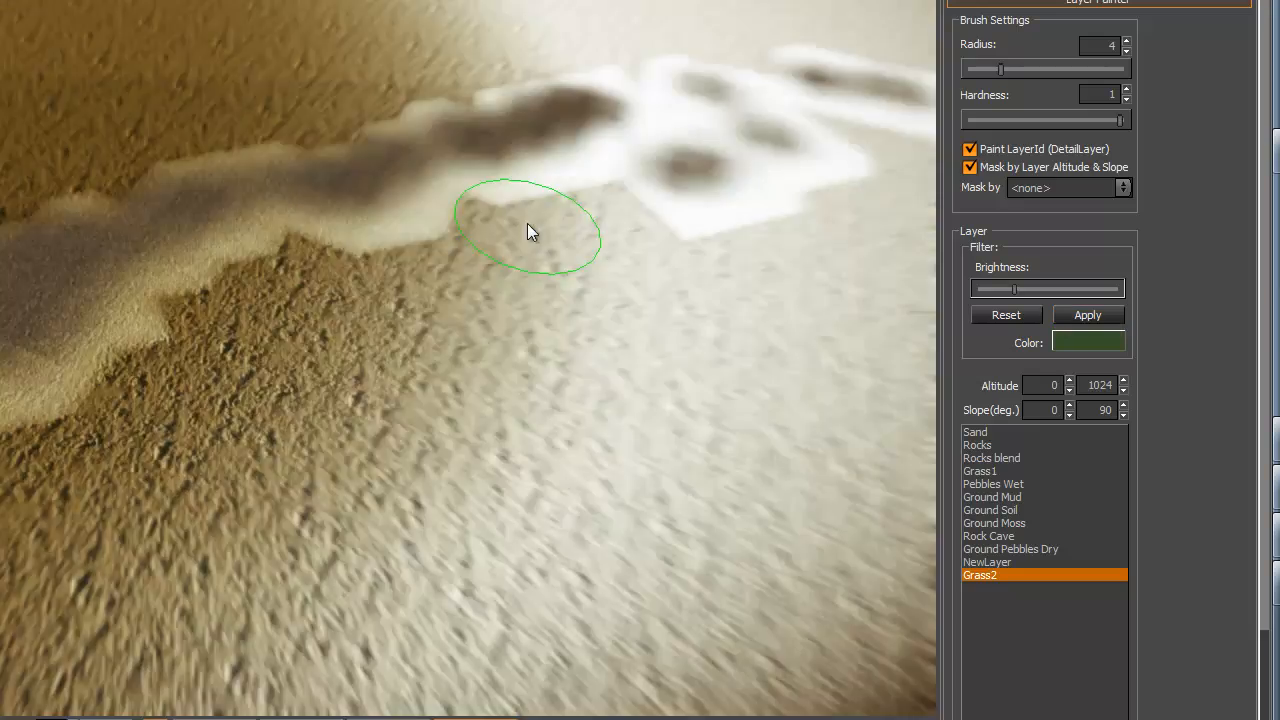
# Paint a dark green Grass2 patch at the end of the first stroke using the radius 4 brush.
pyautogui.moveTo(527, 223)
pyautogui.mouseDown(button='right')
pyautogui.moveTo(515, 203)
pyautogui.moveTo(524, 271)
pyautogui.moveTo(524, 232)
pyautogui.mouseUp(button='right')
pyautogui.moveTo(479, 268)
pyautogui.mouseDown()
pyautogui.moveTo(357, 224)
pyautogui.moveTo(318, 142)
pyautogui.moveTo(445, 115)
pyautogui.moveTo(308, 128)
pyautogui.moveTo(389, 73)
pyautogui.moveTo(463, 80)
pyautogui.moveTo(466, 109)
pyautogui.moveTo(357, 220)
pyautogui.moveTo(441, 110)
pyautogui.mouseUp()
pyautogui.press('w')
pyautogui.moveTo(440, 105)
pyautogui.mouseDown(button='right')
pyautogui.moveTo(461, 119)
pyautogui.moveTo(437, 141)
pyautogui.moveTo(462, 136)
pyautogui.moveTo(448, 130)
pyautogui.mouseUp(button='right')
pyautogui.press('s')
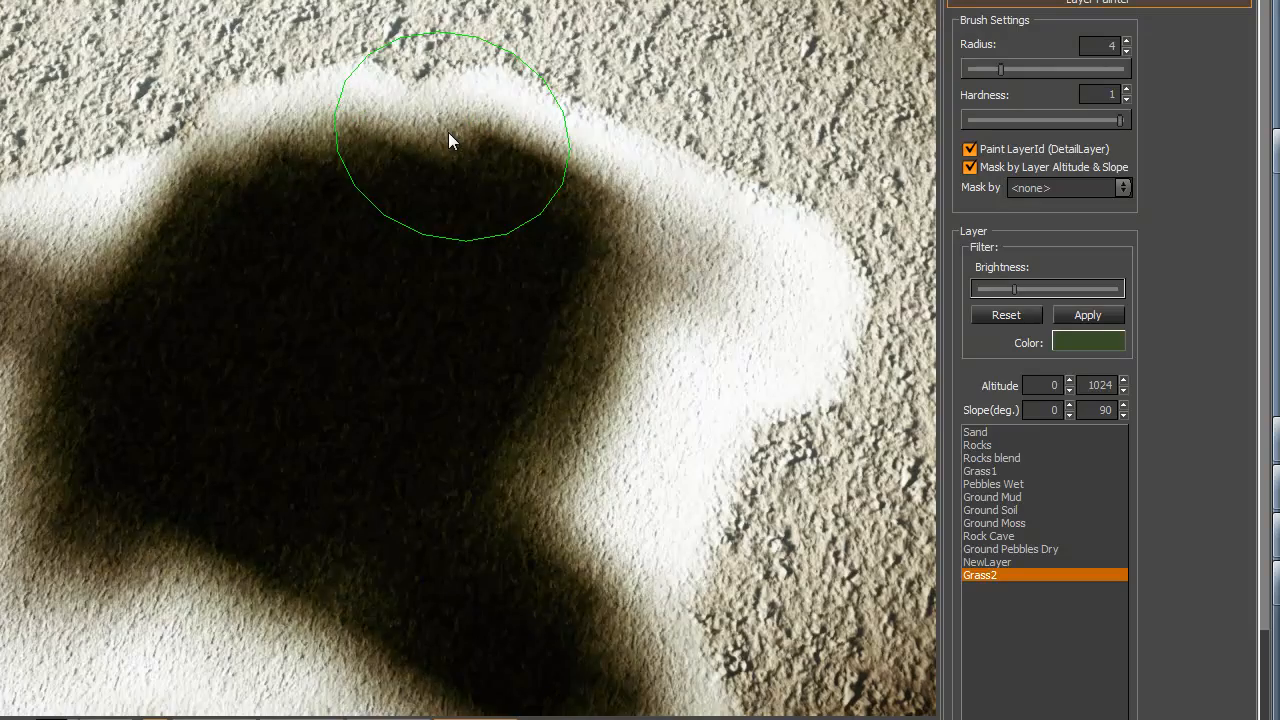
pyautogui.press('s')
pyautogui.moveTo(546, 300)
pyautogui.mouseDown(button='right')
pyautogui.moveTo(542, 311)
pyautogui.moveTo(524, 281)
pyautogui.moveTo(530, 301)
pyautogui.moveTo(552, 292)
pyautogui.mouseUp(button='right')
pyautogui.press('s')
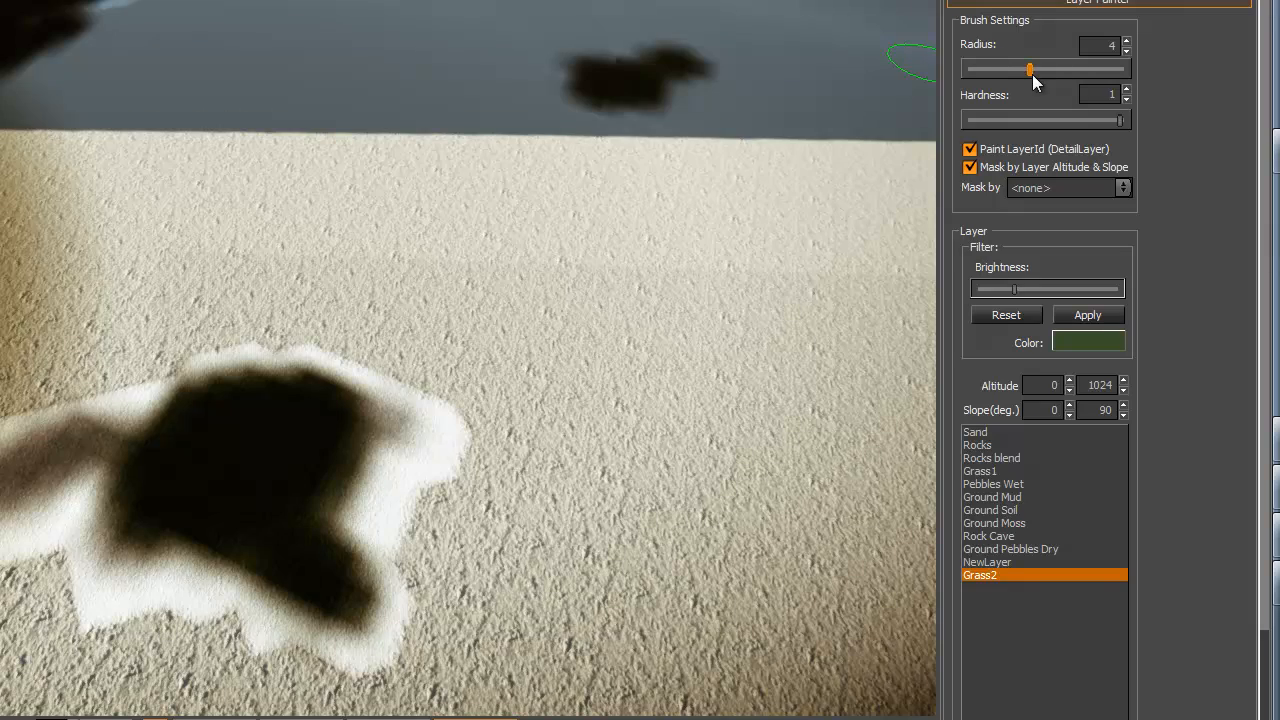
# Enlarge the brush radius to 58.884 and paint a large Grass2 area on the bare terrain beside the small patch.
pyautogui.click(1088, 69)
pyautogui.scroll(3, 486, 178)
pyautogui.press('d')
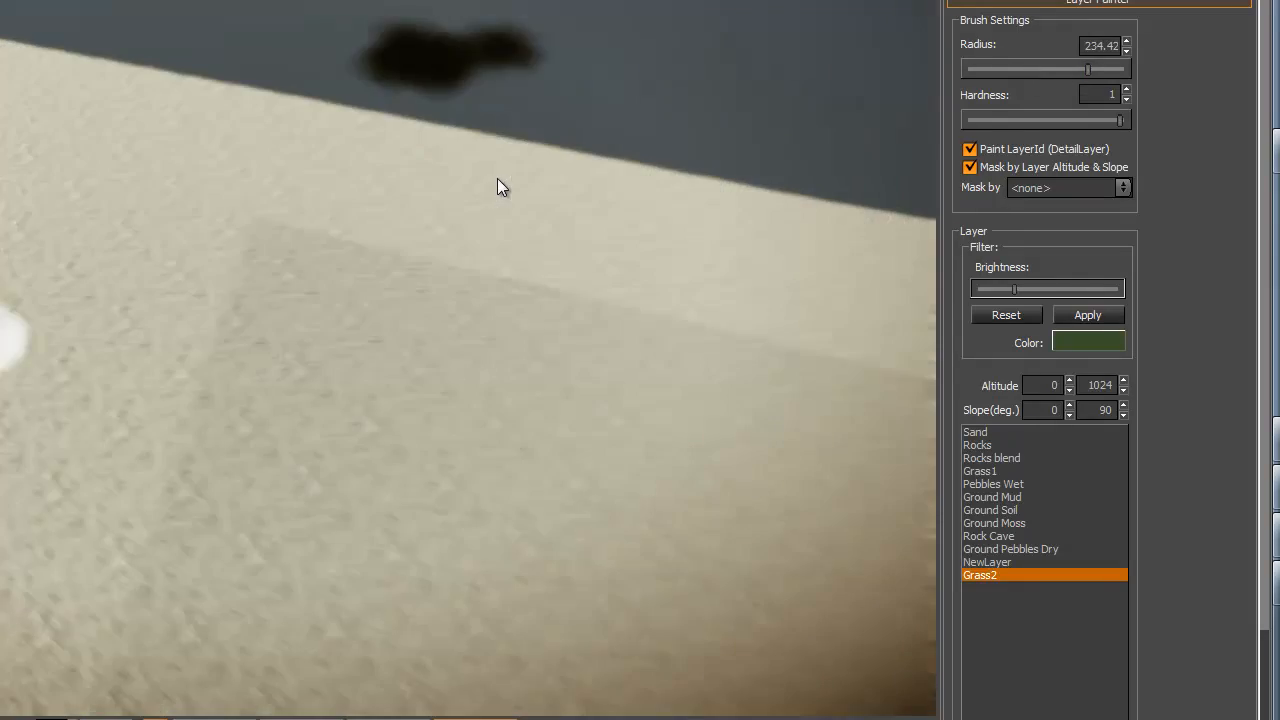
pyautogui.press('s')
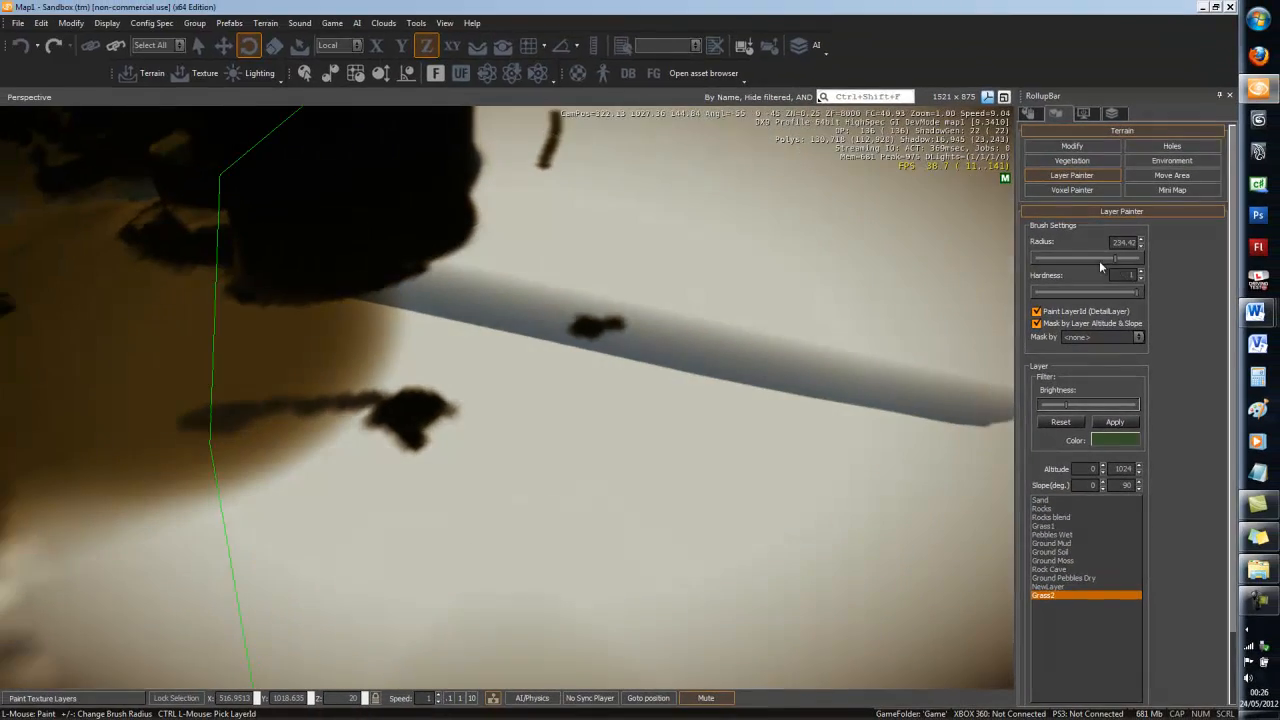
pyautogui.click(1099, 260)
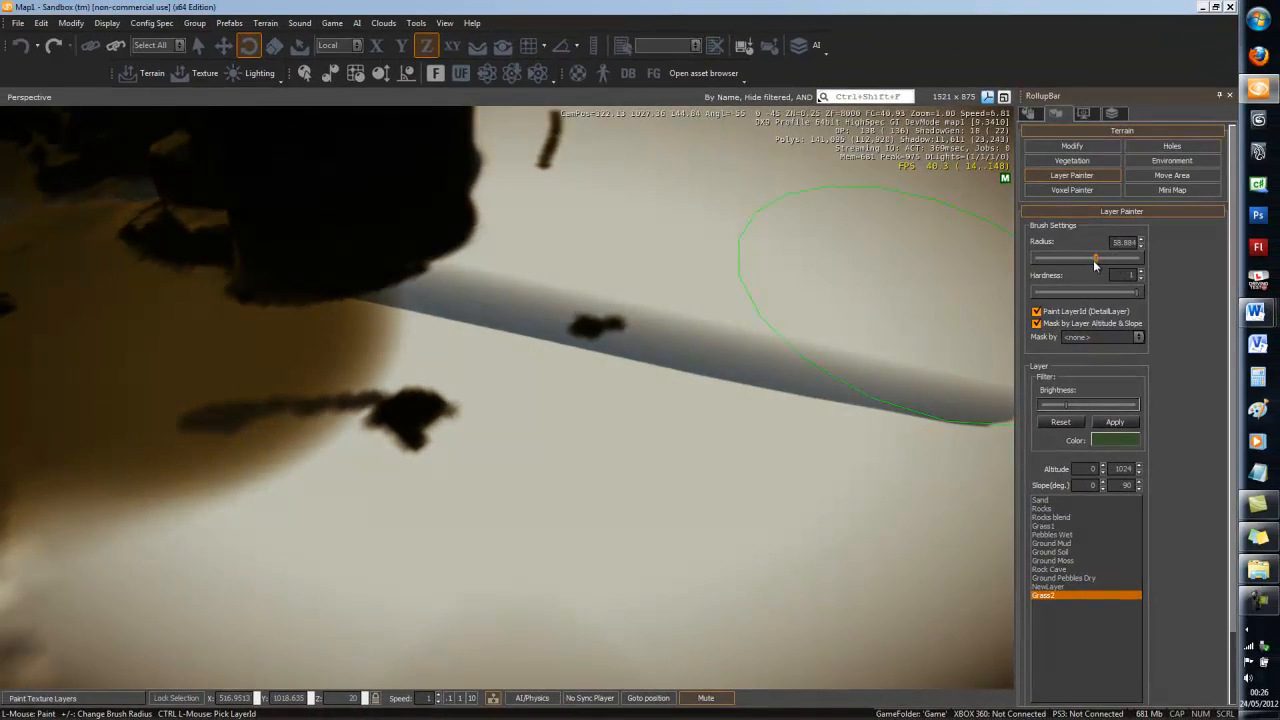
pyautogui.moveTo(748, 314)
pyautogui.mouseDown()
pyautogui.moveTo(737, 349)
pyautogui.moveTo(781, 289)
pyautogui.moveTo(694, 520)
pyautogui.moveTo(806, 305)
pyautogui.mouseUp()
pyautogui.press('w')
pyautogui.moveTo(806, 305); pyautogui.dragTo(805, 306, button='right')
pyautogui.press('d')
pyautogui.press('w')
pyautogui.press('s')
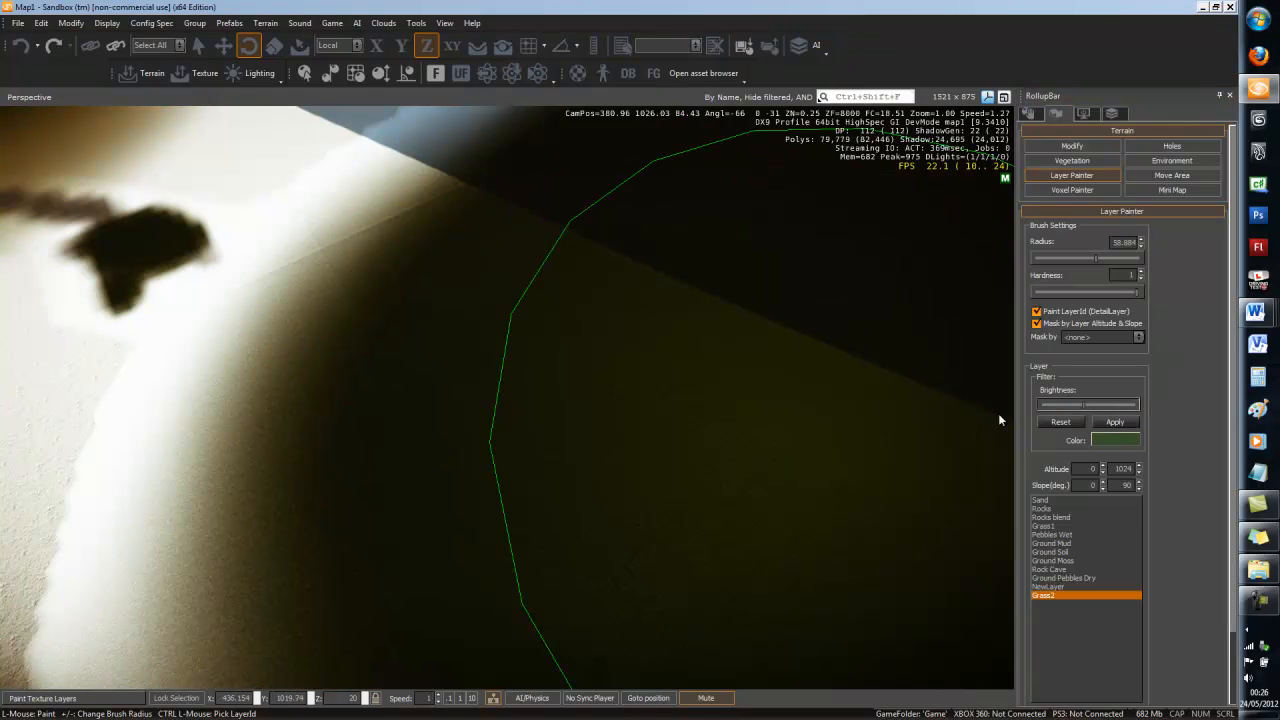
# Lower the layer filter's brightness almost to its minimum and inspect the painted grass up close.
pyautogui.click(1048, 407)
pyautogui.press('w')
pyautogui.moveTo(902, 407); pyautogui.dragTo(868, 395, button='right')
pyautogui.press('s')
pyautogui.moveTo(688, 432)
pyautogui.mouseDown(button='right')
pyautogui.moveTo(701, 427)
pyautogui.moveTo(677, 432)
pyautogui.moveTo(698, 436)
pyautogui.moveTo(682, 437)
pyautogui.moveTo(698, 413)
pyautogui.moveTo(684, 437)
pyautogui.moveTo(688, 426)
pyautogui.moveTo(695, 438)
pyautogui.mouseUp(button='right')
pyautogui.press('w')
pyautogui.press('s')
pyautogui.press('w')
pyautogui.press('w')
pyautogui.press('d')
pyautogui.press('w')
pyautogui.press('w')
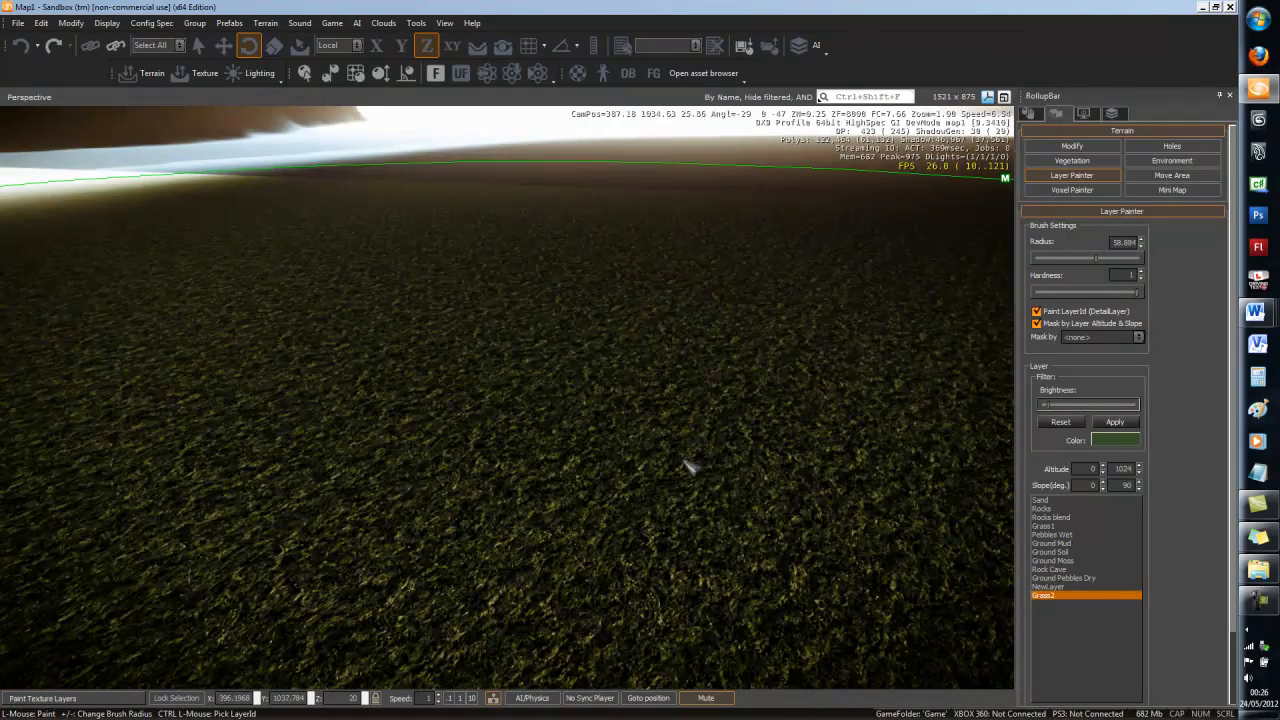
# Walk over the painted grass in game mode using the third-person view, and return to editing.
pyautogui.hotkey('ctrl', 'g')
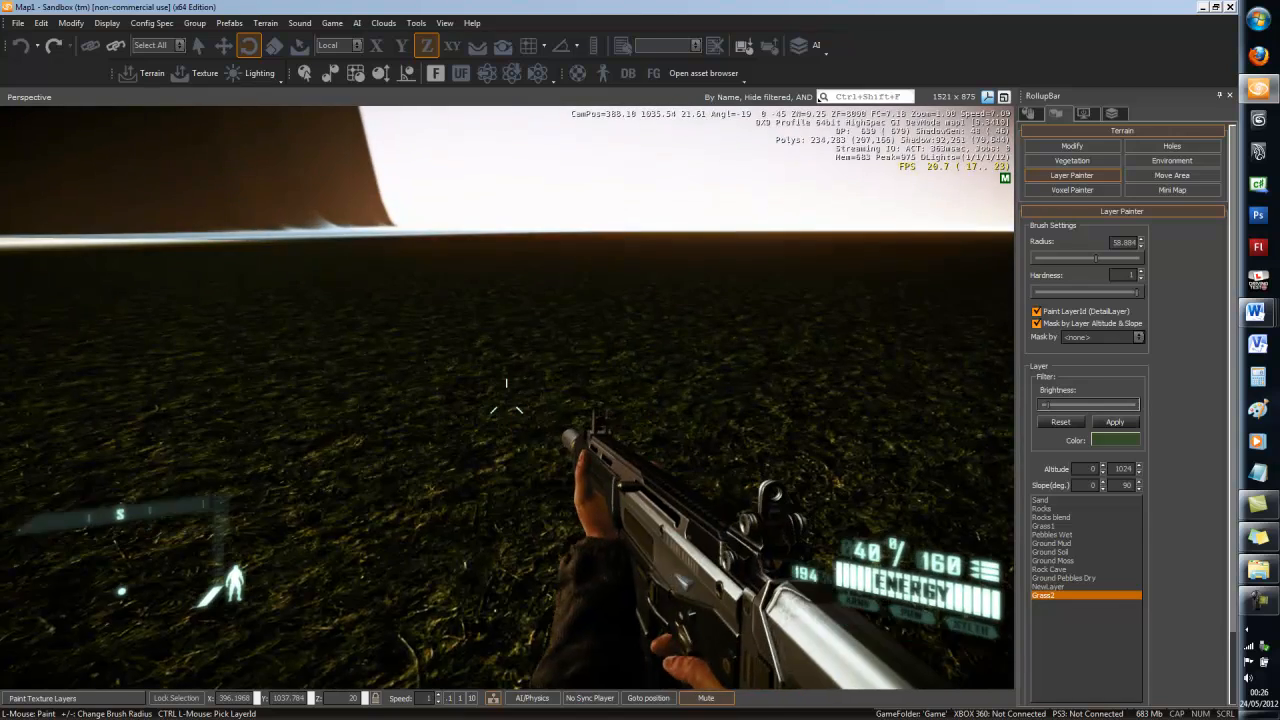
pyautogui.press('F1')
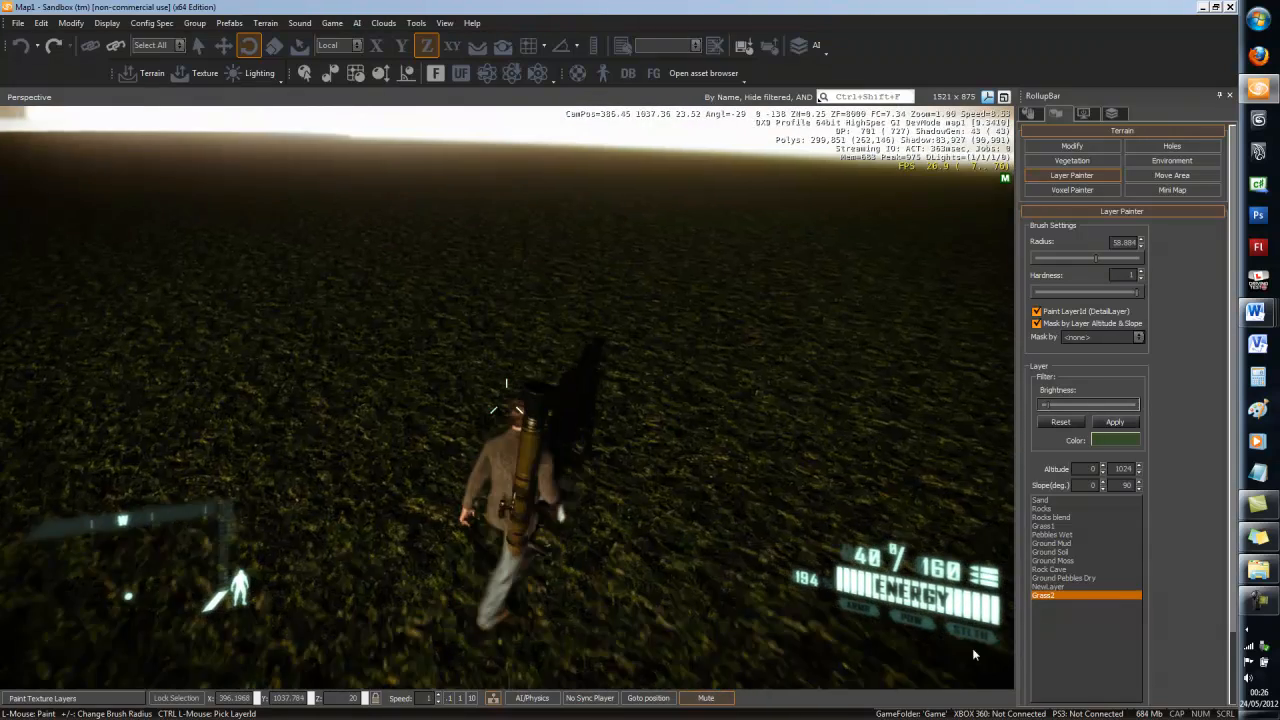
pyautogui.press('w')
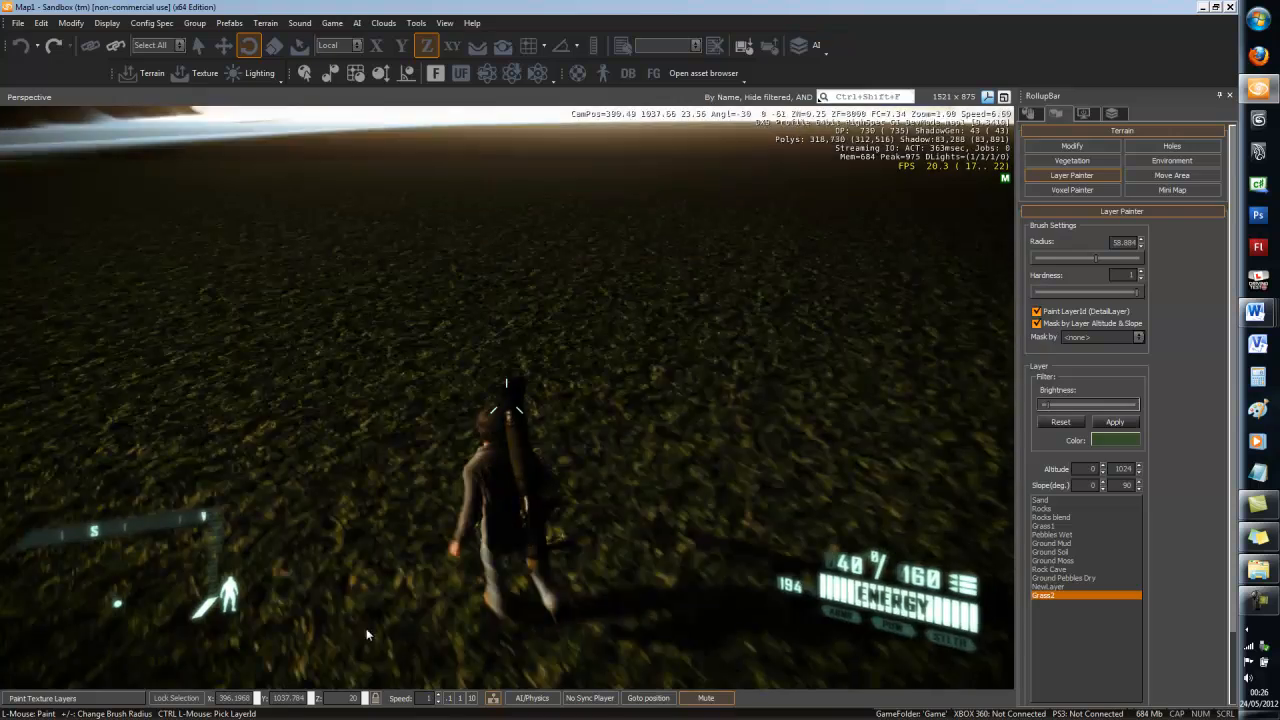
pyautogui.press('Escape')
# Examine the blended textures on the rocky coastal path, walking it in game mode with the third-person view.
pyautogui.moveTo(629, 396); pyautogui.dragTo(335, 389, button='right')
pyautogui.press('s')
pyautogui.press('a')
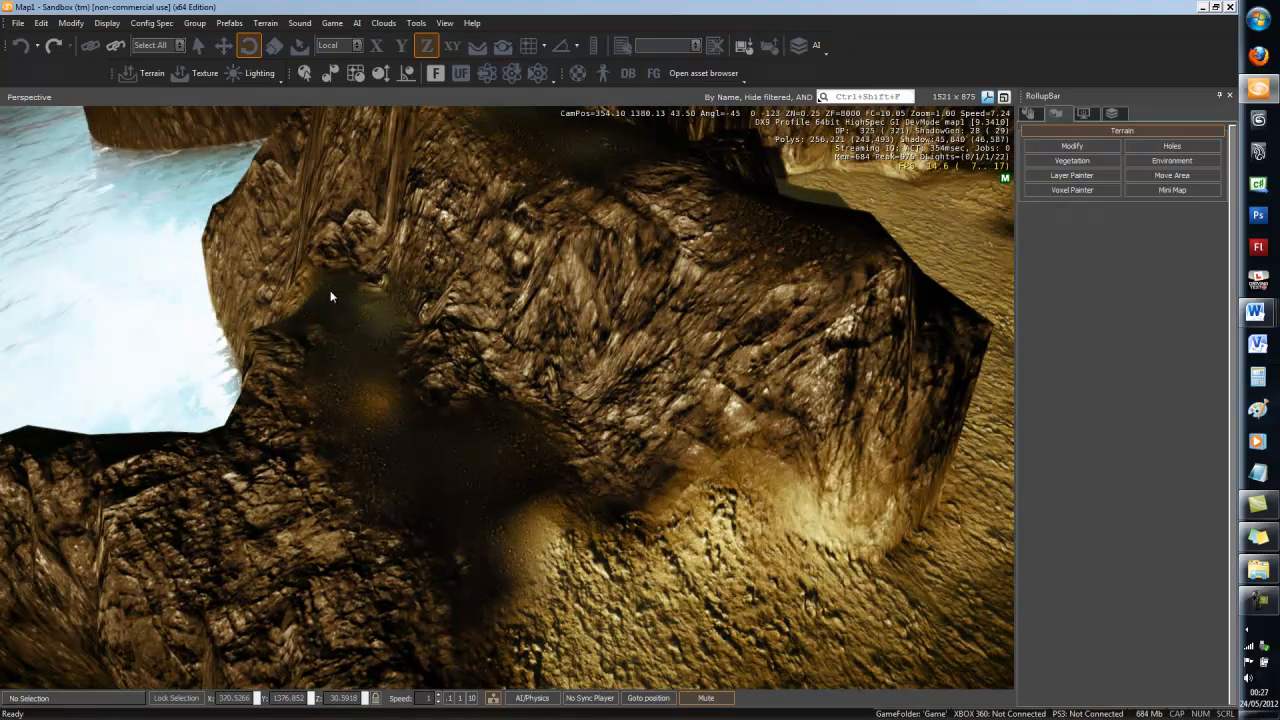
pyautogui.moveTo(474, 551); pyautogui.dragTo(455, 451, button='right')
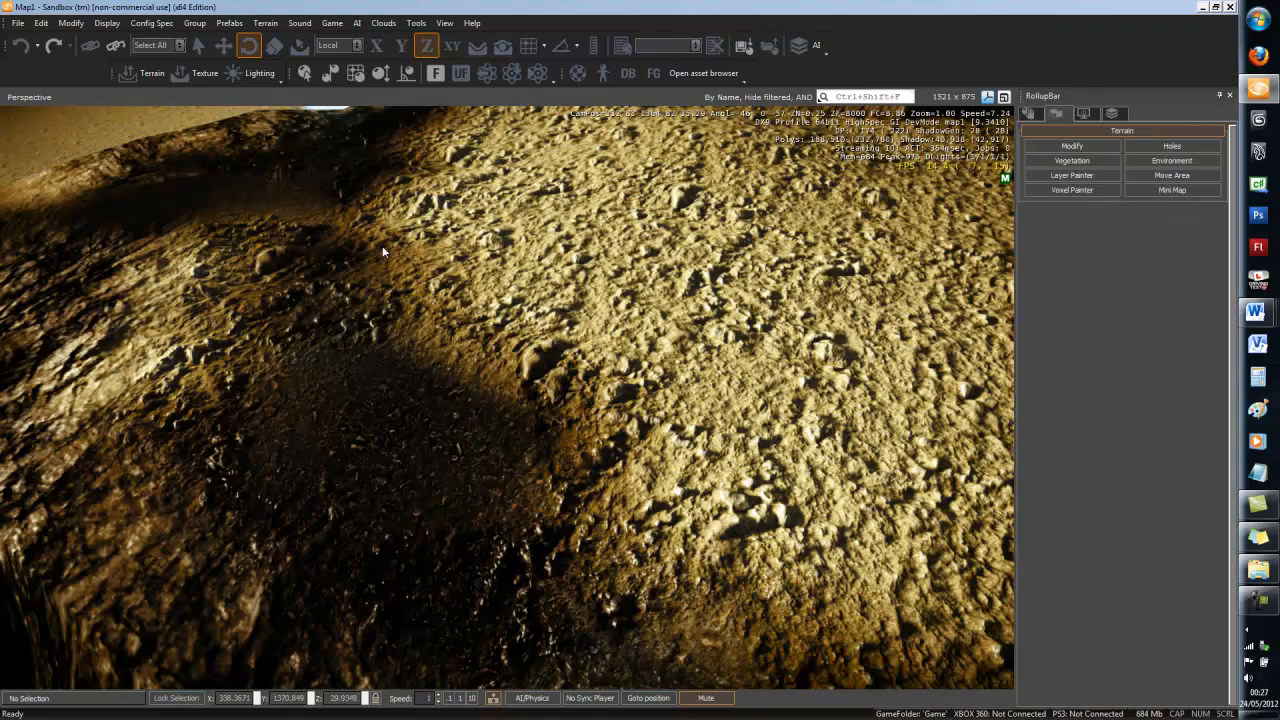
pyautogui.moveTo(340, 290)
pyautogui.mouseDown(button='right')
pyautogui.moveTo(402, 283)
pyautogui.moveTo(345, 266)
pyautogui.moveTo(342, 212)
pyautogui.moveTo(365, 357)
pyautogui.moveTo(326, 257)
pyautogui.moveTo(345, 267)
pyautogui.mouseUp(button='right')
pyautogui.moveTo(523, 249)
pyautogui.mouseDown(button='right')
pyautogui.moveTo(512, 239)
pyautogui.moveTo(523, 263)
pyautogui.moveTo(532, 245)
pyautogui.moveTo(528, 256)
pyautogui.mouseUp(button='right')
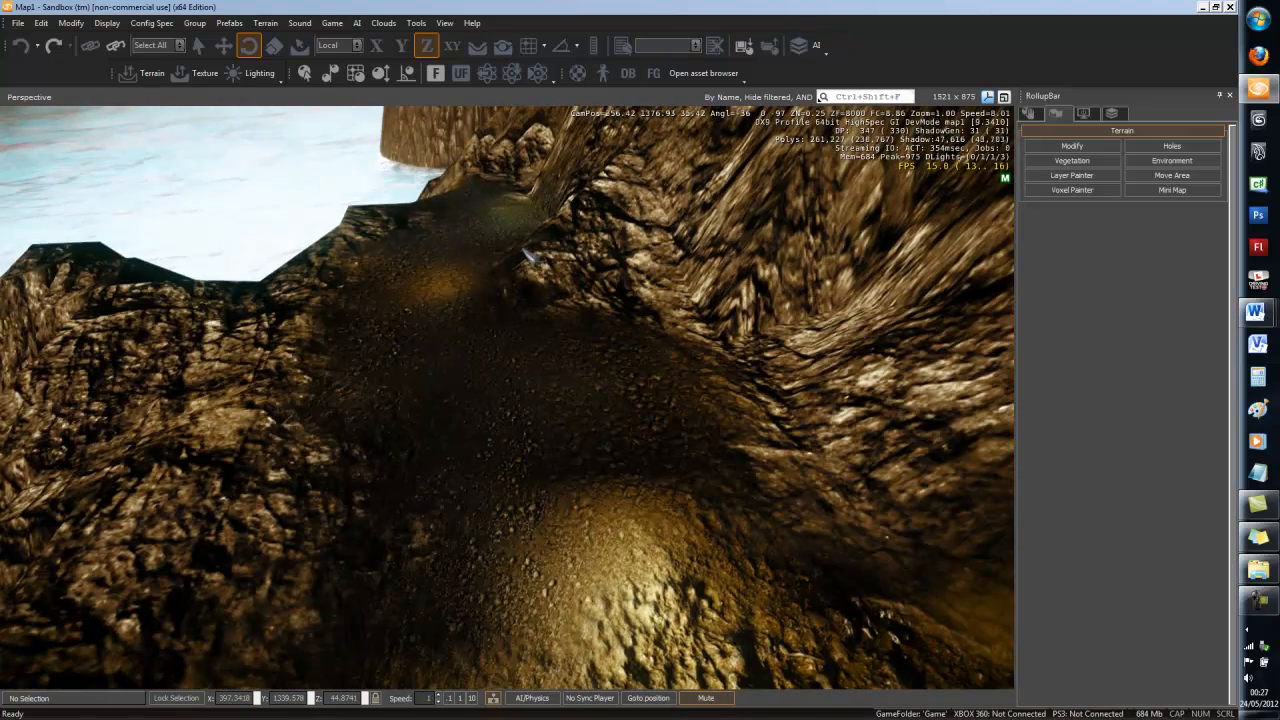
pyautogui.hotkey('ctrl', 'g')
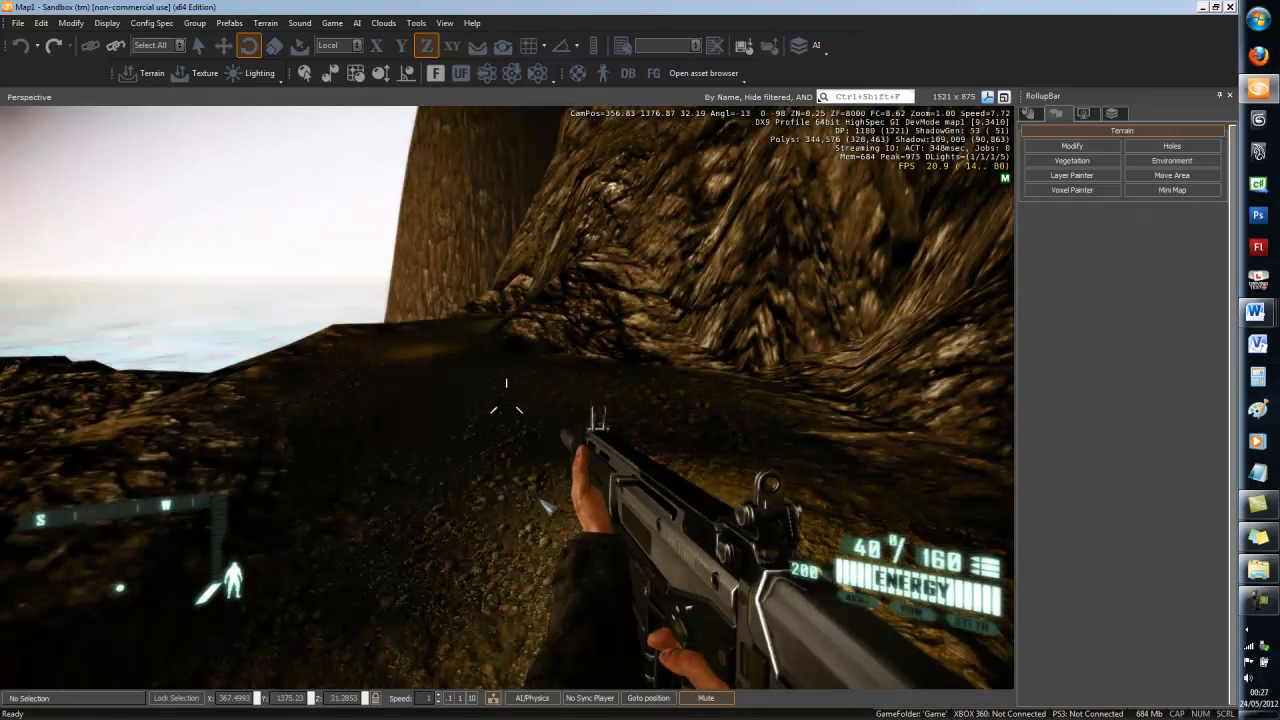
pyautogui.press('F1')
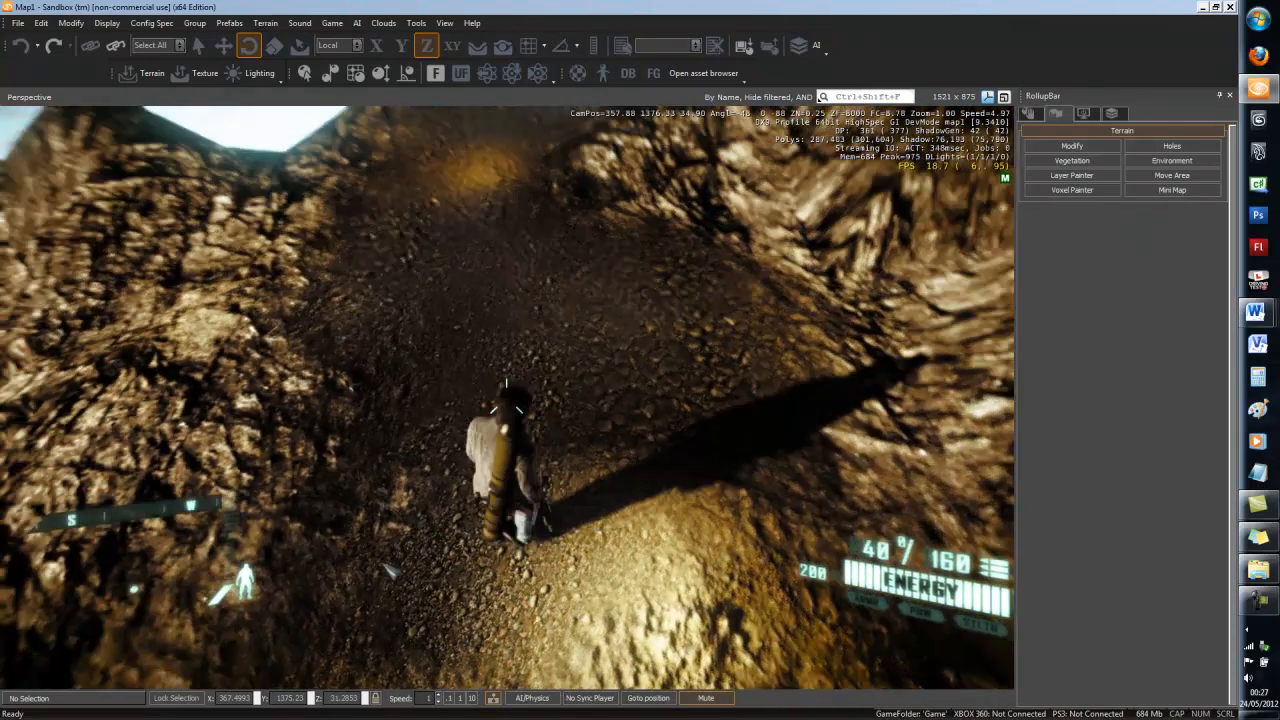
pyautogui.press('w')
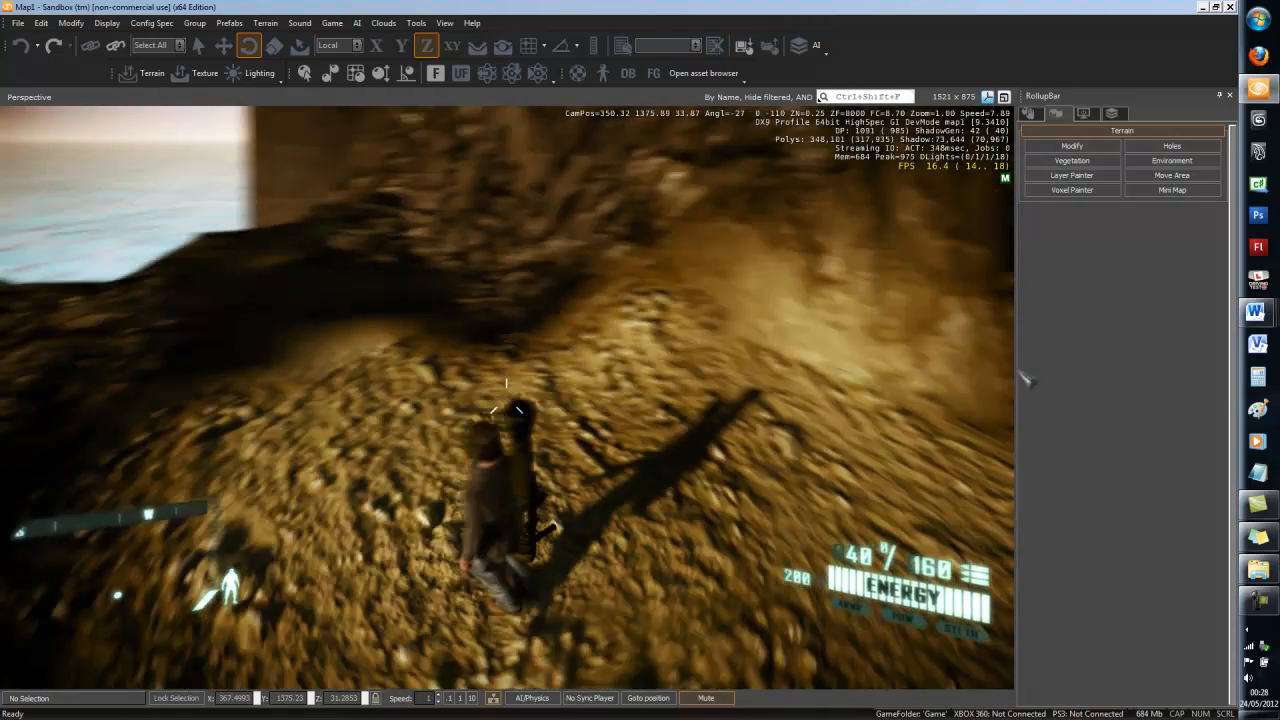
pyautogui.press('w')
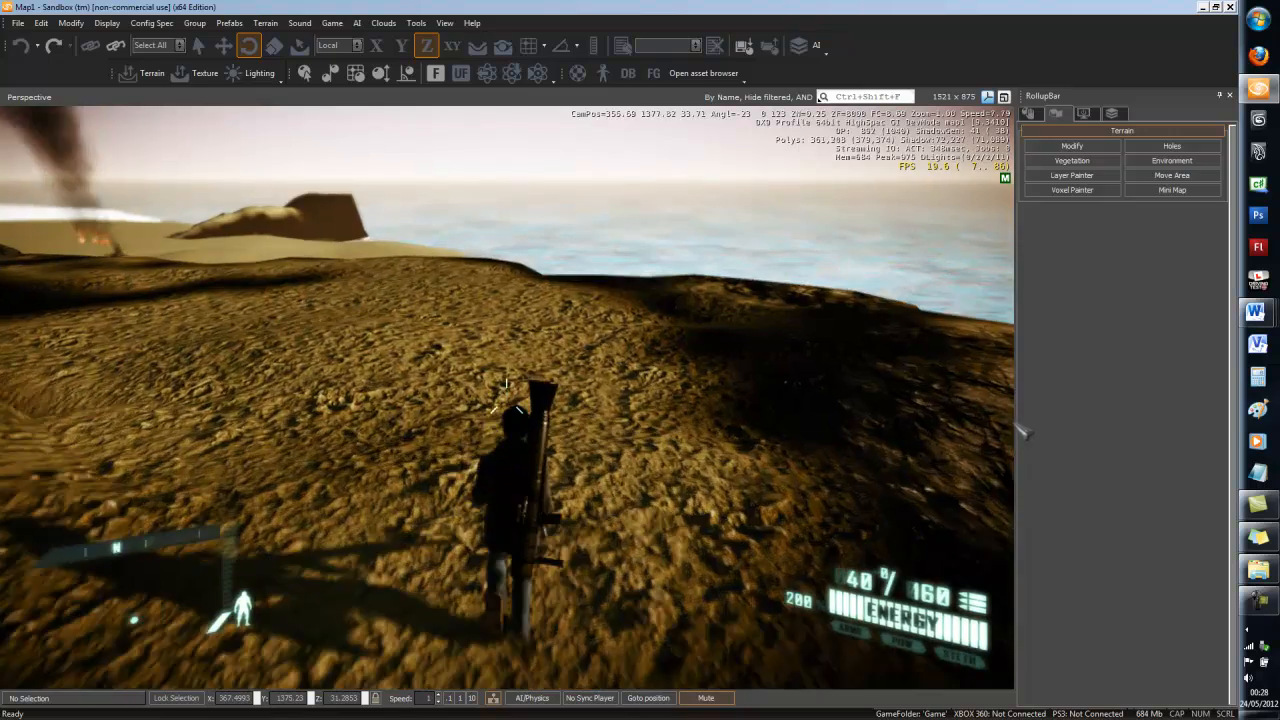
pyautogui.press('w')
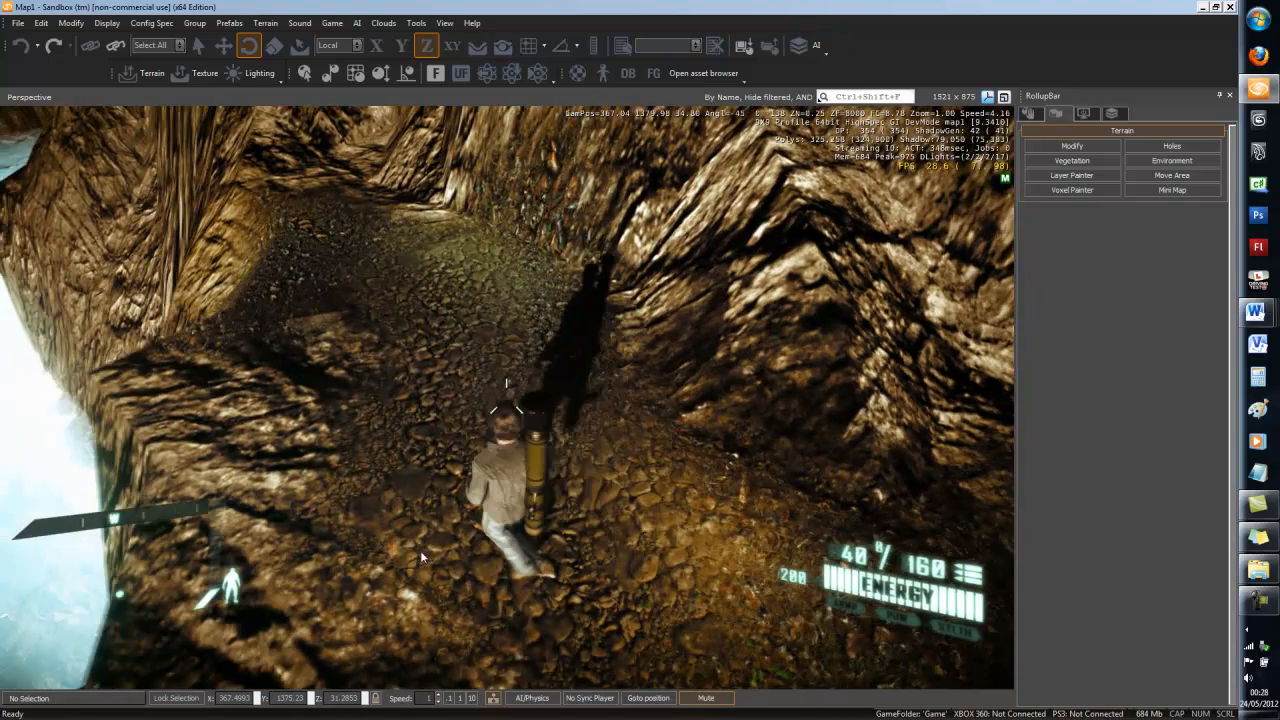
pyautogui.press('Escape')
# Walk the elevated cliff path in game mode with the third-person view to examine its mix of pebble and ground textures.
pyautogui.press('s')
pyautogui.moveTo(436, 402); pyautogui.dragTo(561, 528, button='right')
pyautogui.press('d')
pyautogui.press('w')
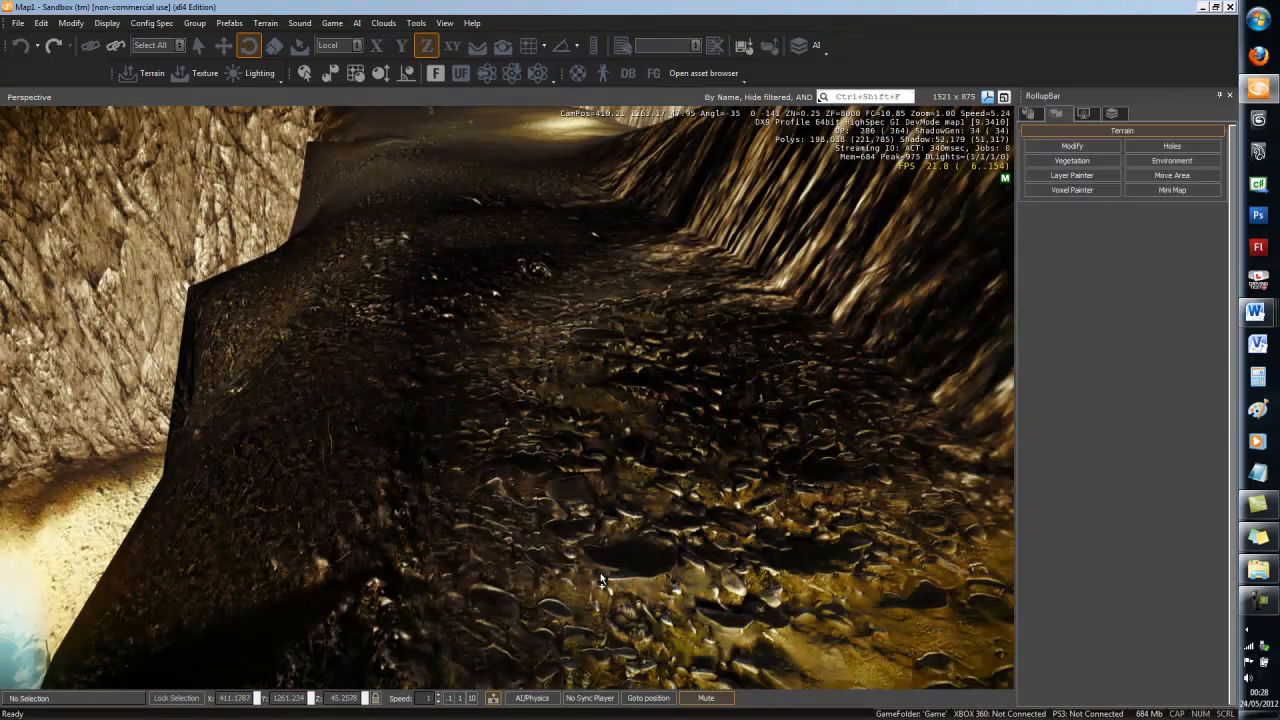
pyautogui.hotkey('ctrl', 'g')
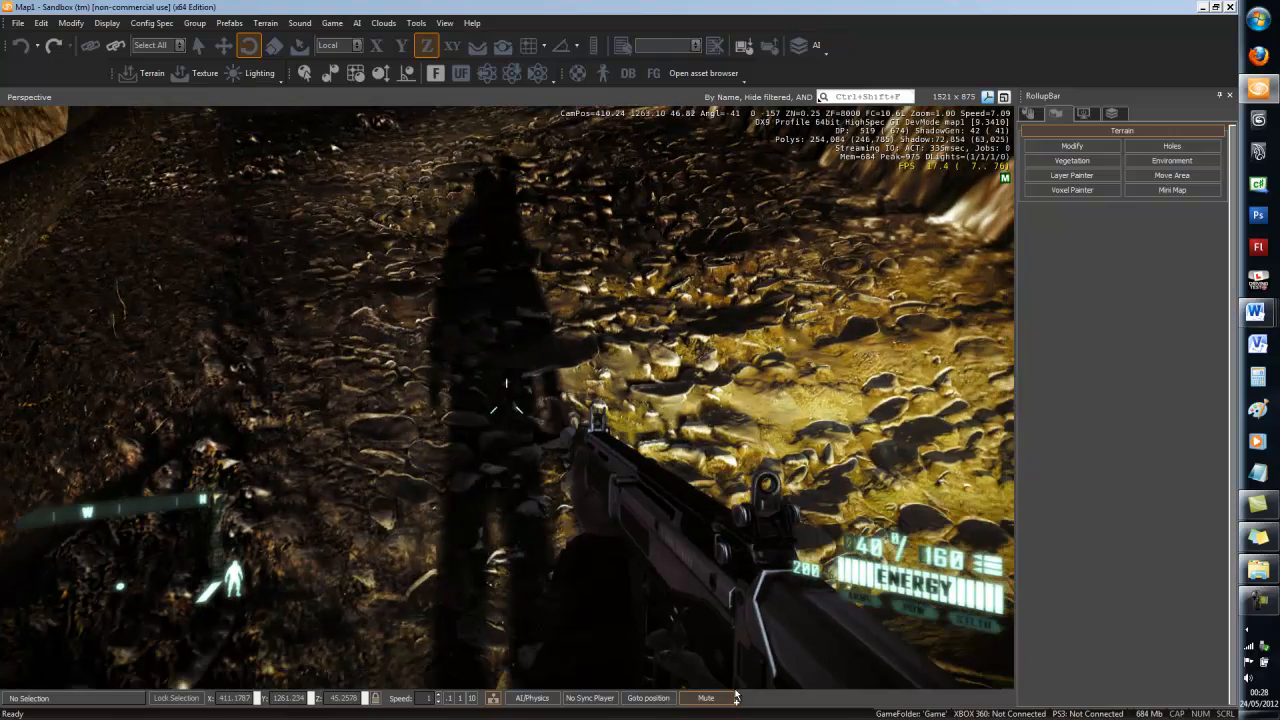
pyautogui.press('F1')
pyautogui.press('w')
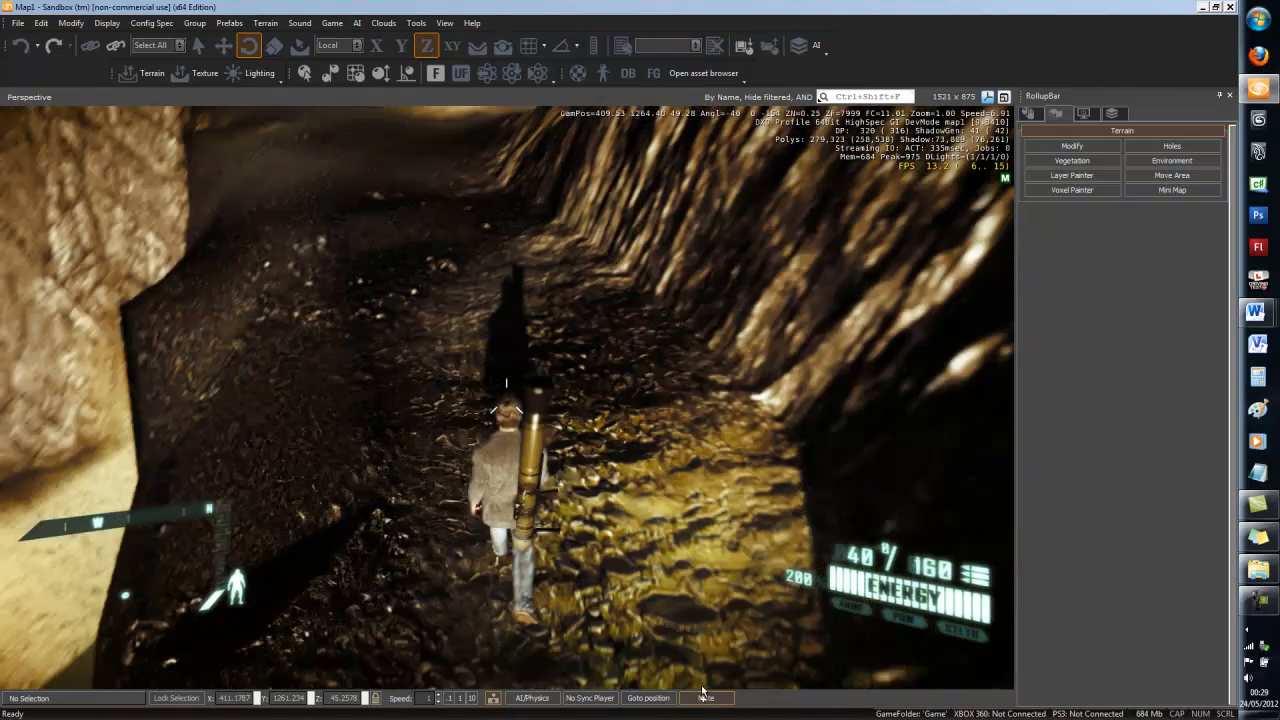
pyautogui.press('w')
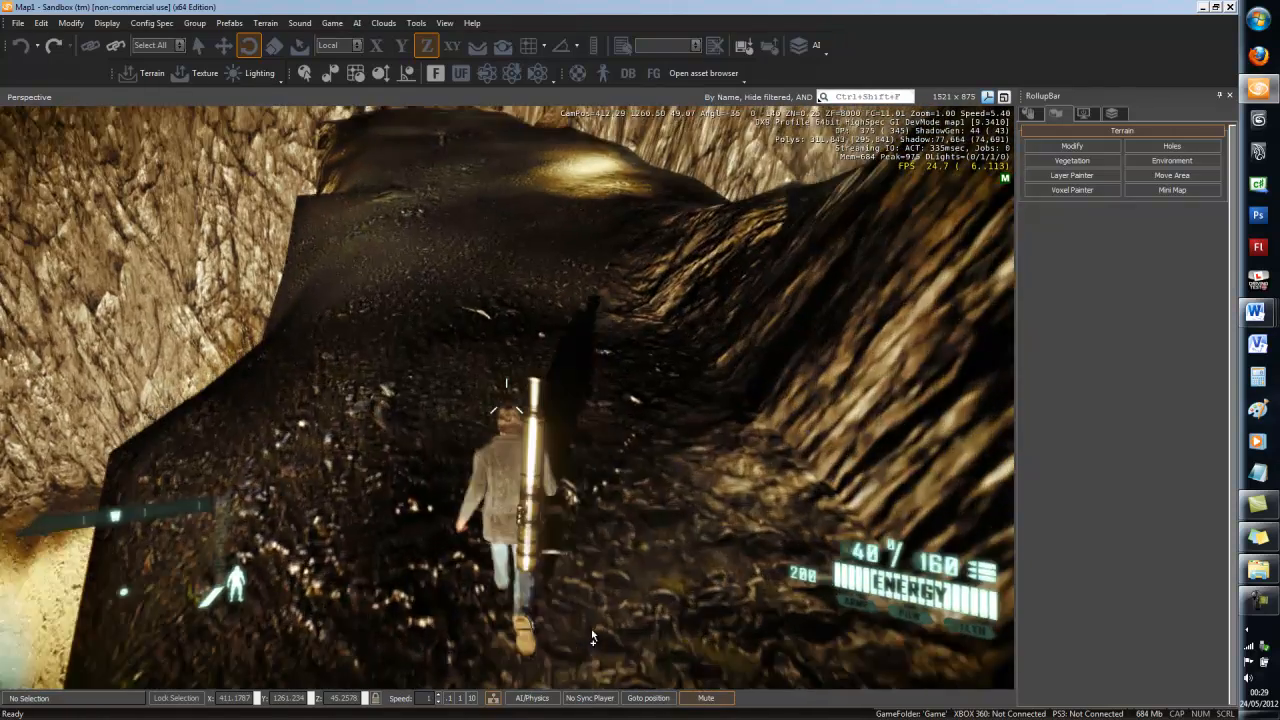
pyautogui.press('w')
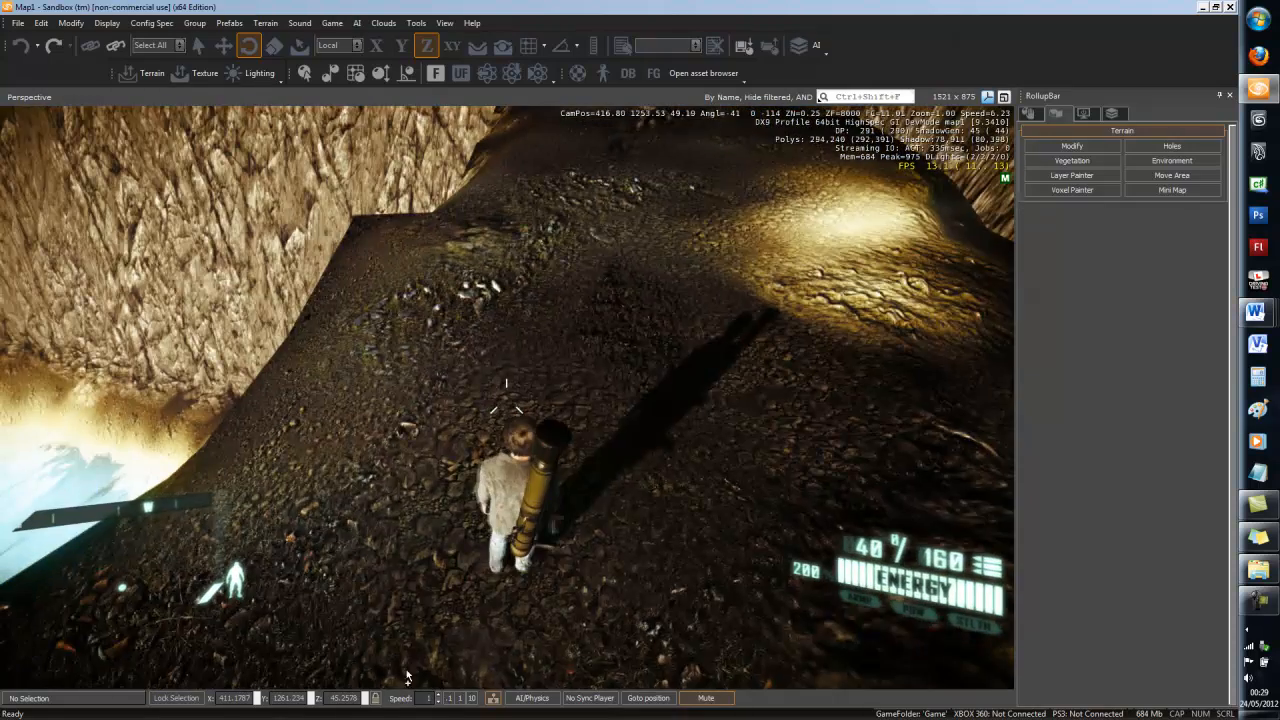
pyautogui.press('w')
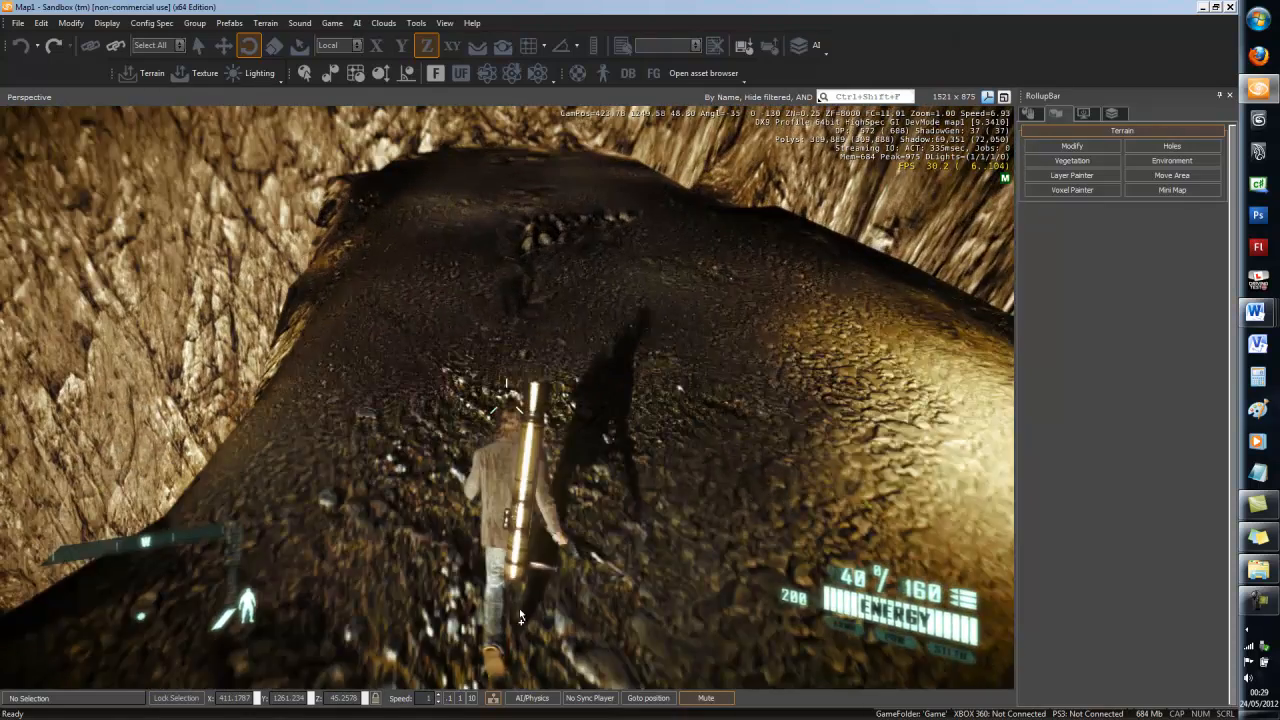
pyautogui.press('w')
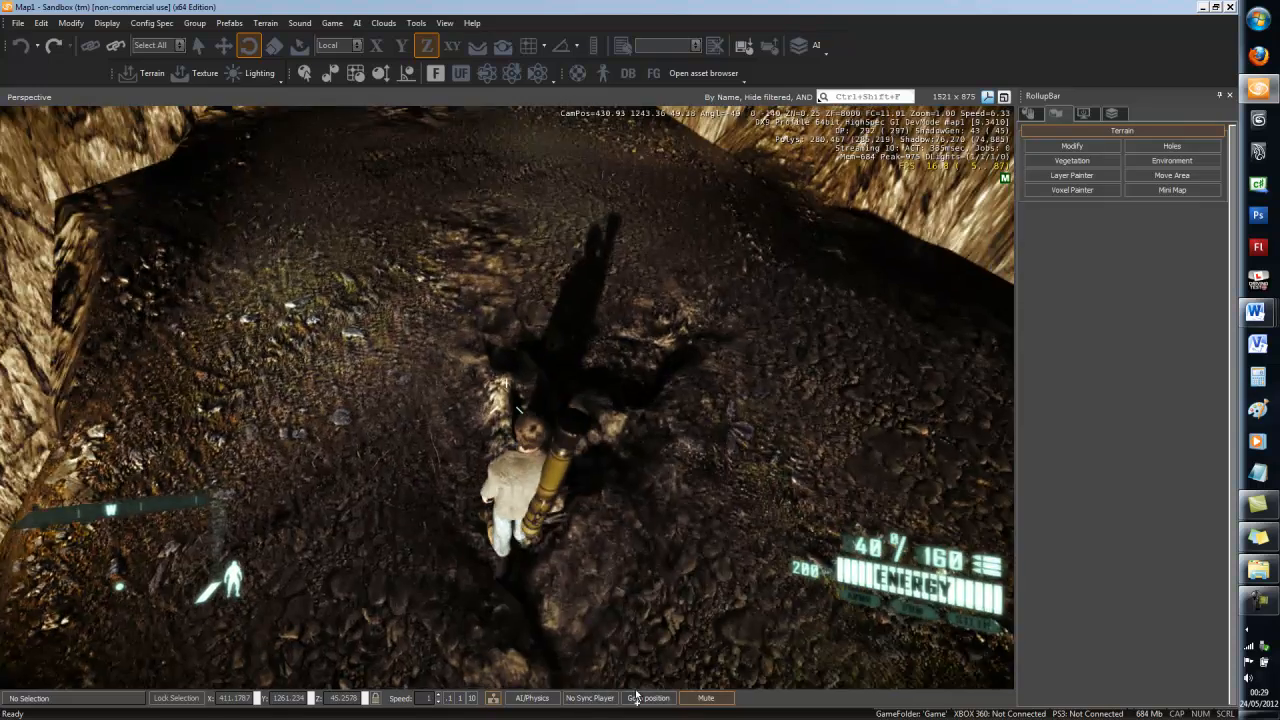
pyautogui.press('w')
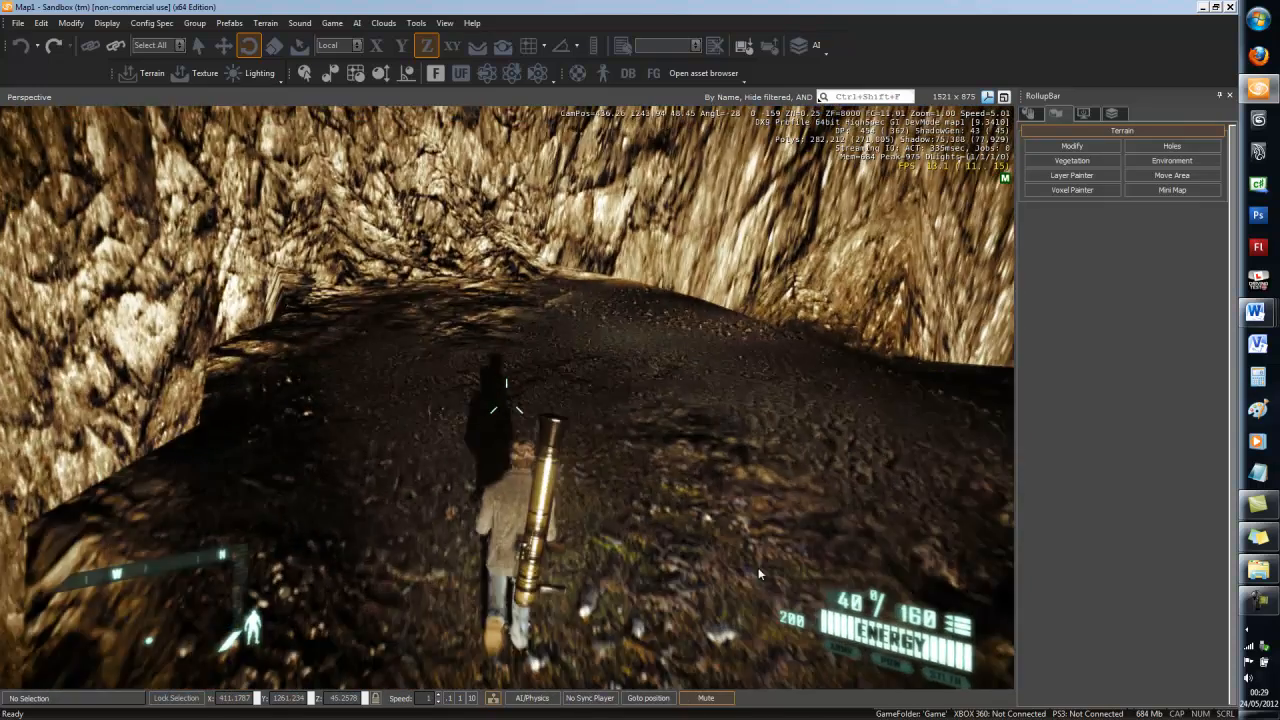
pyautogui.press('w')
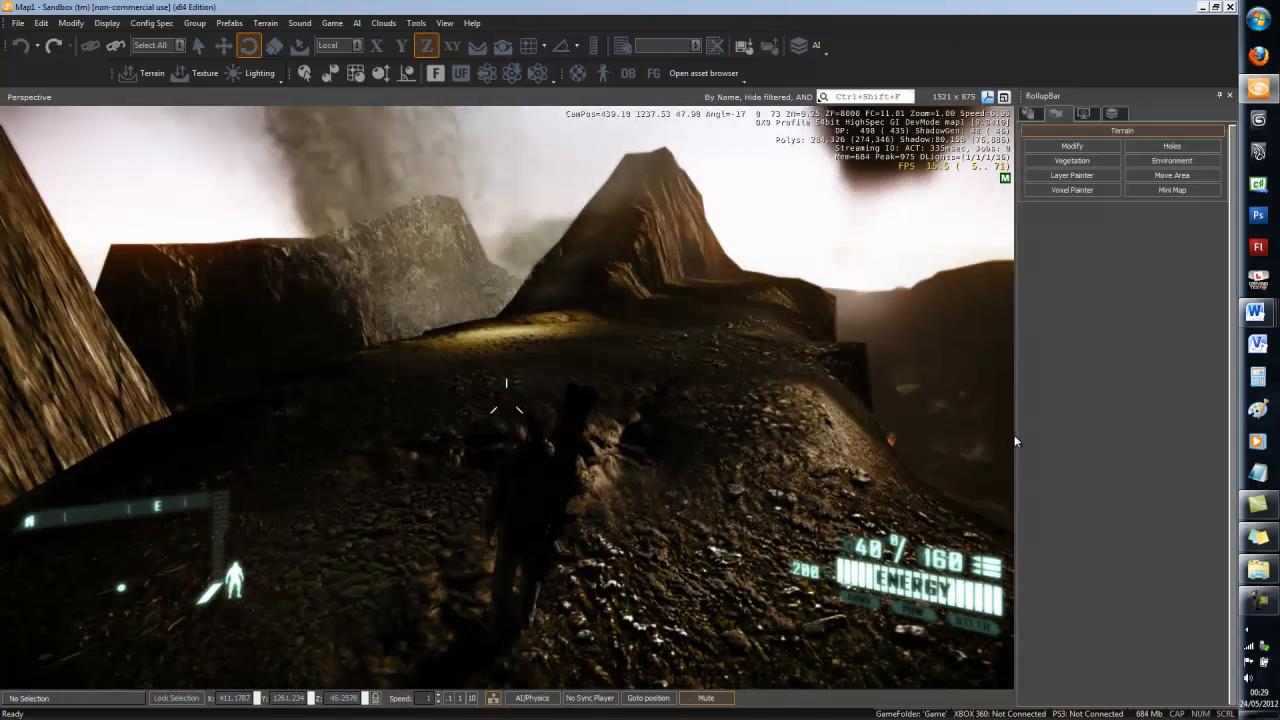
pyautogui.press('Escape')
# Look over the waterfall and sandy beach terrain from above.
pyautogui.press('w')
pyautogui.moveTo(578, 487)
pyautogui.mouseDown(button='right')
pyautogui.moveTo(534, 480)
pyautogui.moveTo(571, 486)
pyautogui.mouseUp(button='right')
pyautogui.press('d')
pyautogui.press('d')
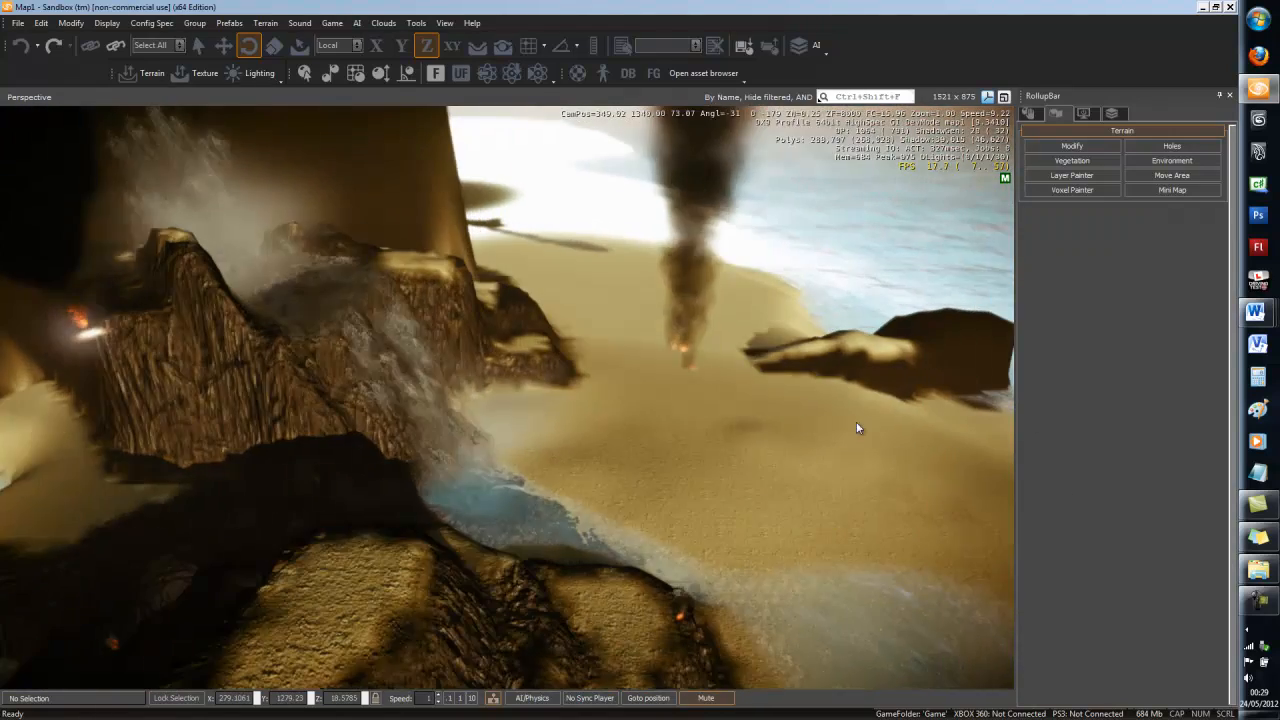